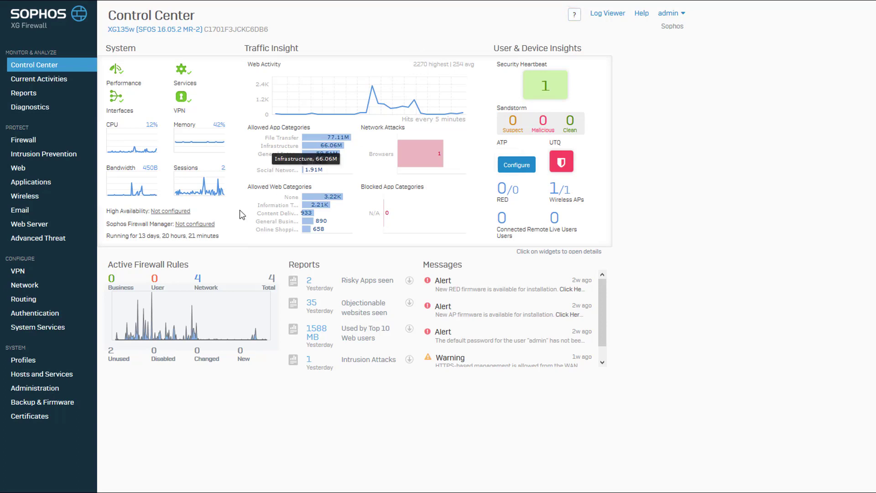
- Switch RED status on in the System Services RED settings
{"action": "left_click", "coordinate": [51, 328]}
{"action": "left_click", "coordinate": [226, 63]}
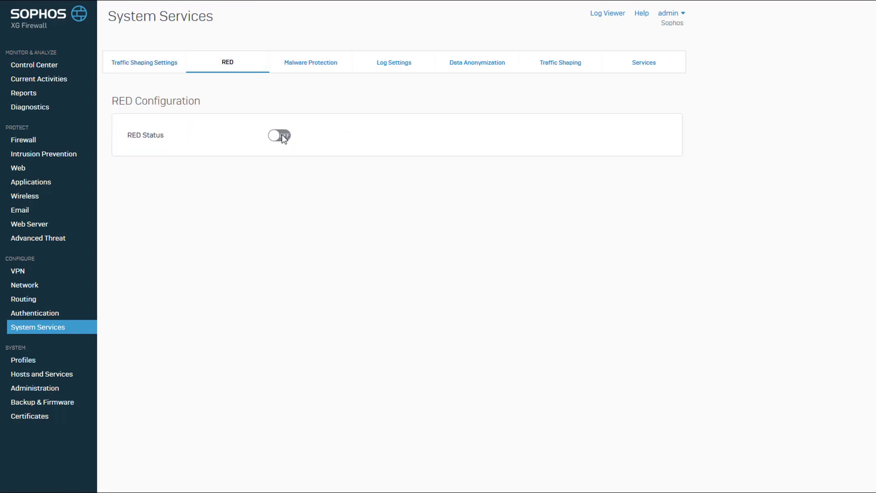
{"action": "left_click", "coordinate": [282, 136]}
- Enter organization name Sophos, city Burlington and country United States
{"action": "left_click", "coordinate": [282, 158]}
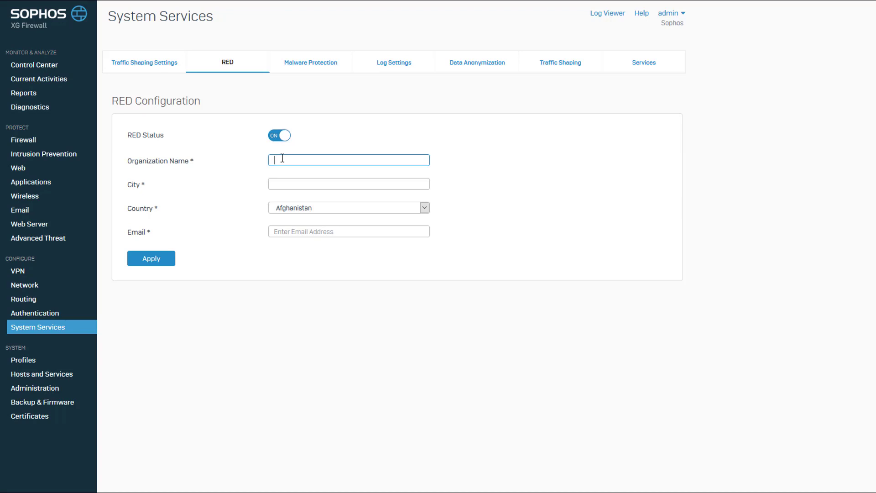
{"action": "type", "text": "Sophos"}
{"action": "key", "text": "Tab"}
{"action": "type", "text": "Bur"}
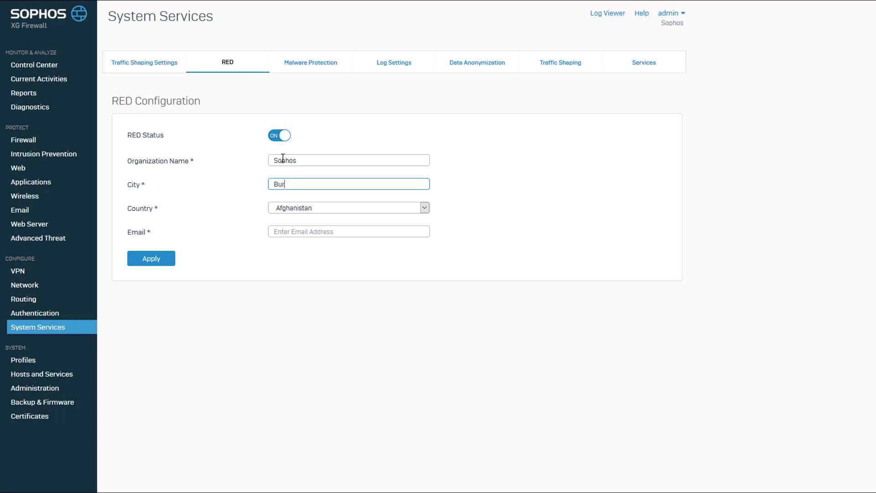
{"action": "type", "text": "lington"}
{"action": "left_click", "coordinate": [411, 211]}
{"action": "type", "text": "United States"}
{"action": "key", "text": "Tab"}
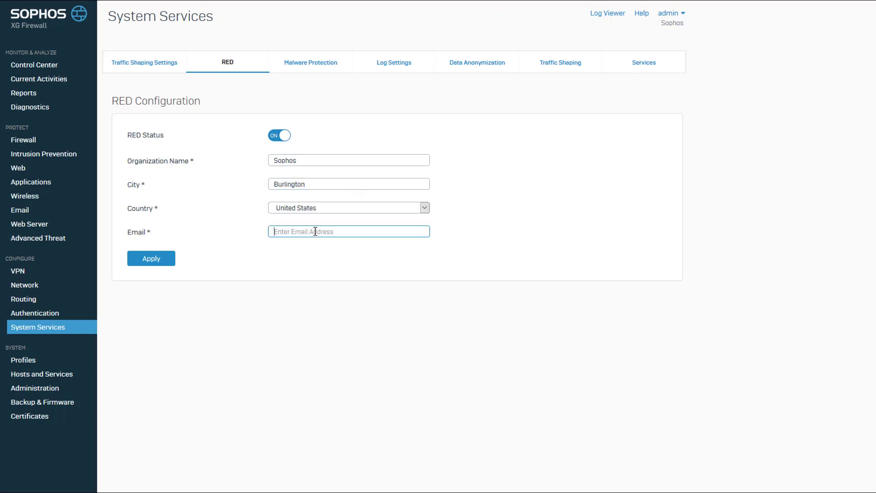
- Enter the contact e-mail address and apply the RED configuration
{"action": "left_click", "coordinate": [162, 262]}
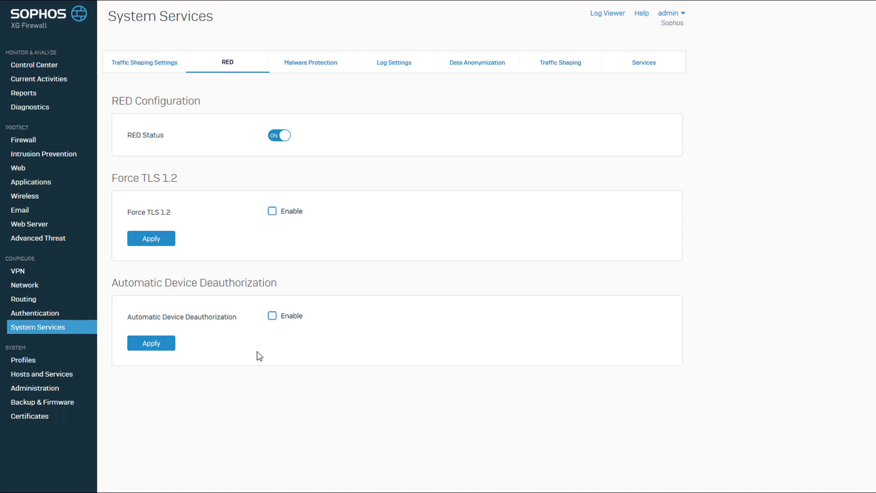
- Enable Automatic Device Deauthorization, keeping 60 minutes, and apply the setting
{"action": "left_click", "coordinate": [273, 317]}
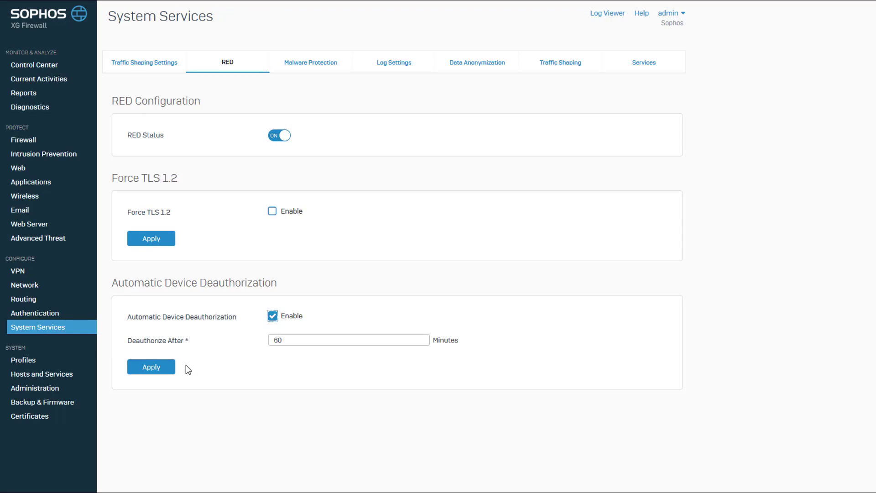
{"action": "left_click", "coordinate": [162, 367]}
- From Network > Interfaces, add a RED interface with branch name 'Scottsdale Branch' and type RED 15w
{"action": "left_click", "coordinate": [17, 285]}
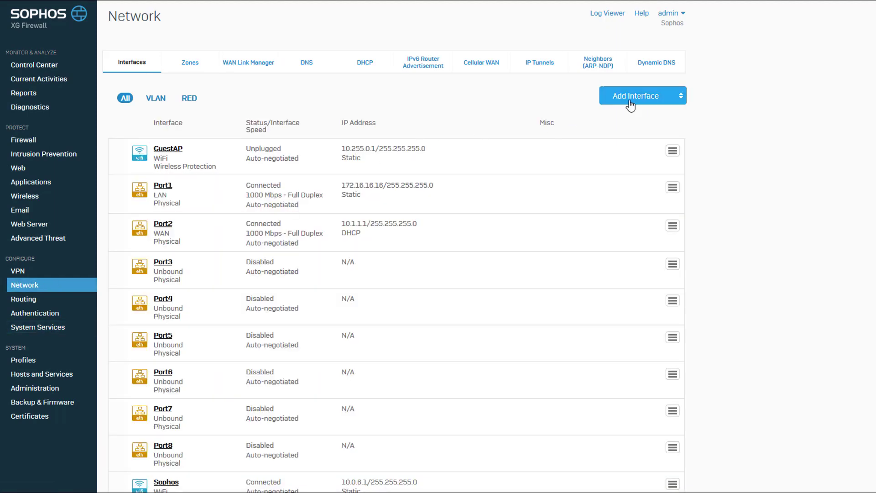
{"action": "left_click", "coordinate": [630, 101]}
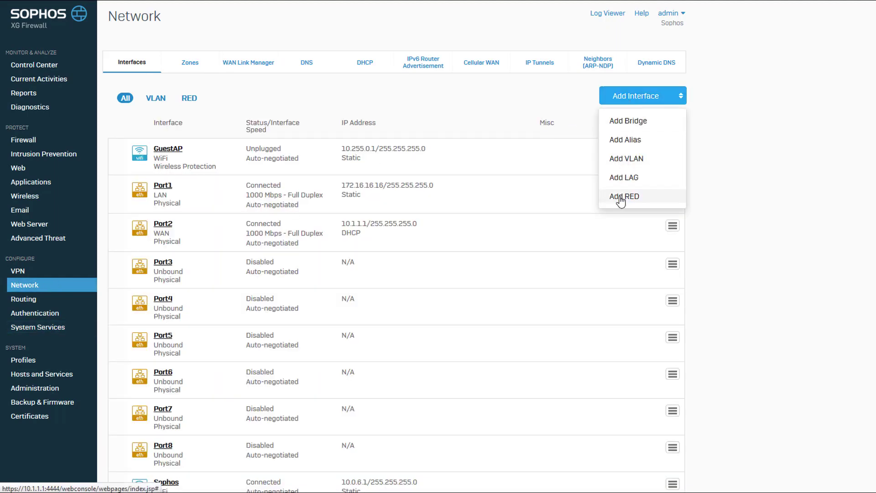
{"action": "left_click", "coordinate": [620, 198]}
{"action": "type", "text": "Scottsdale Branch"}
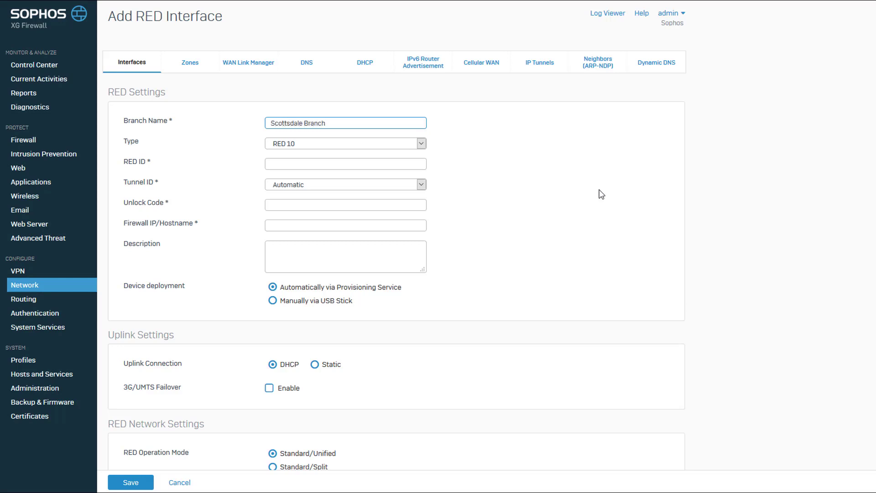
{"action": "left_click", "coordinate": [421, 144]}
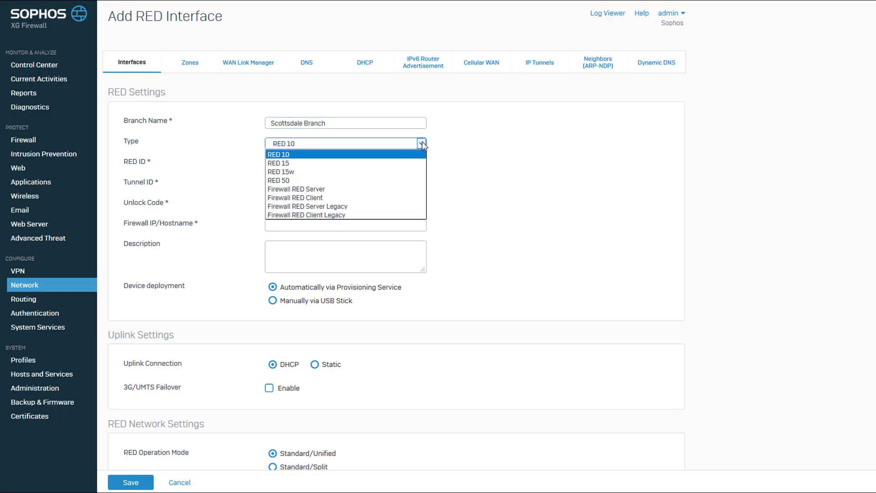
{"action": "left_click", "coordinate": [327, 172]}
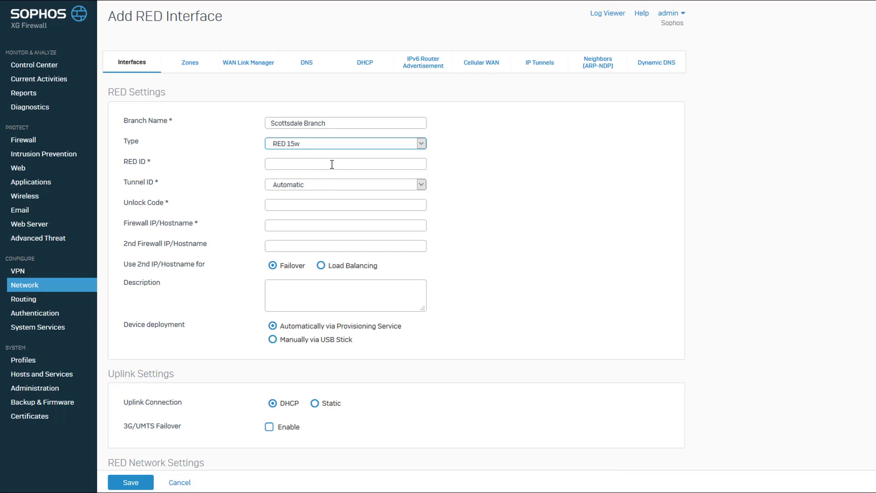
- Paste the device's RED ID into the RED ID field and leave Tunnel ID on Automatic
{"action": "left_click", "coordinate": [332, 165]}
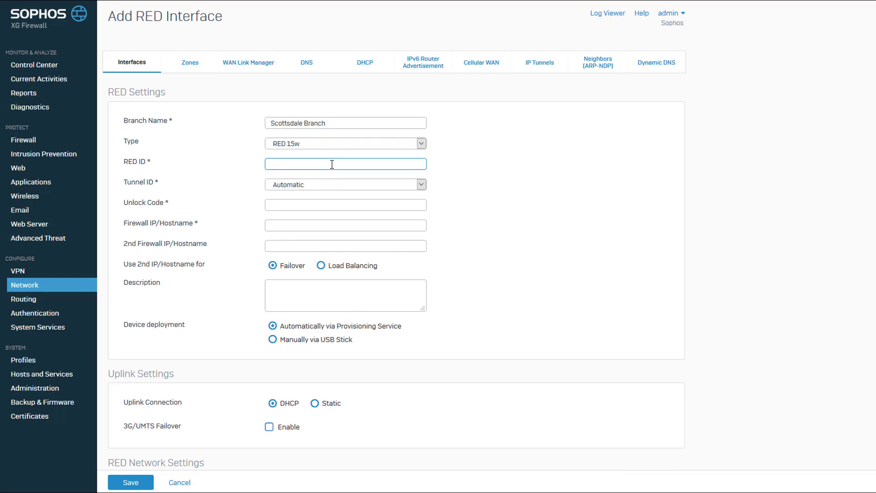
{"action": "right_click", "coordinate": [332, 164]}
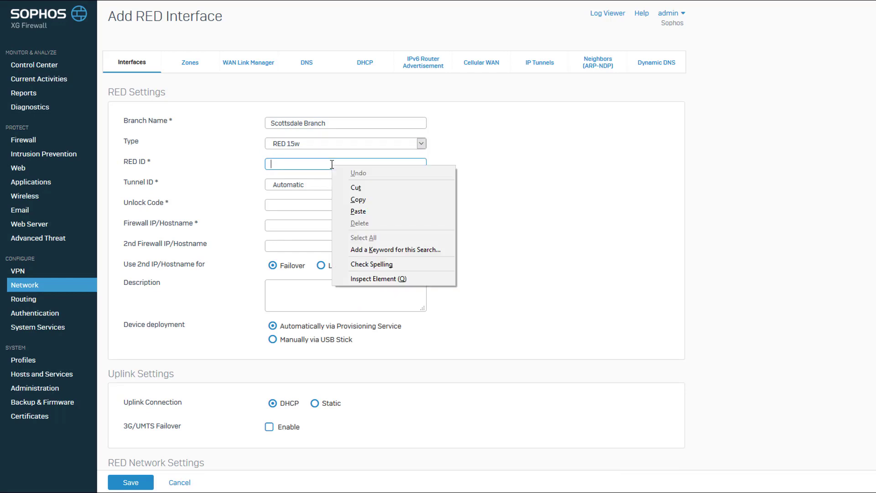
{"action": "left_click", "coordinate": [354, 209]}
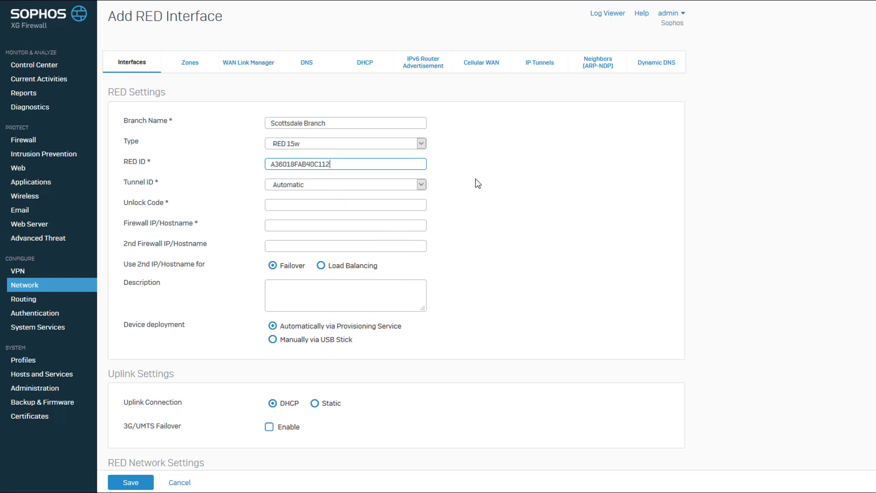
{"action": "key", "text": "Tab"}
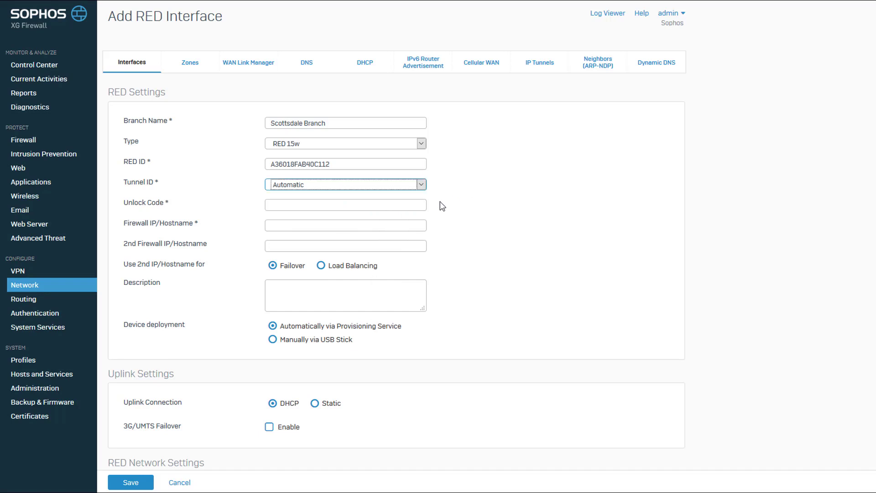
{"action": "left_click", "coordinate": [424, 188]}
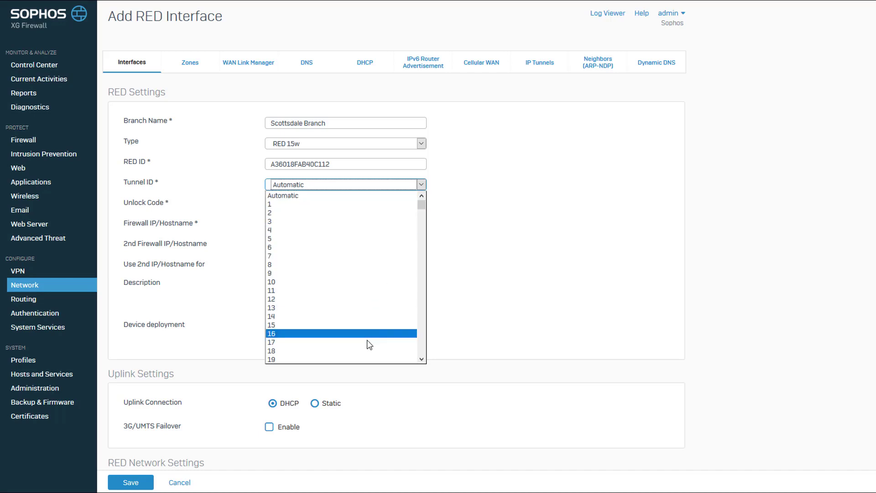
{"action": "left_click", "coordinate": [363, 195]}
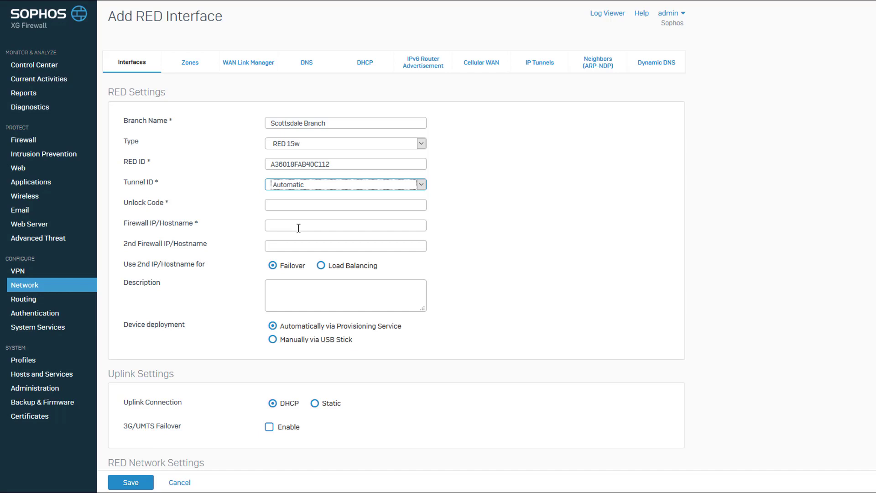
- Enter firewall IP/hostname 10.1.1.1, leaving 2nd firewall IP and description blank, with automatic provisioning
{"action": "left_click", "coordinate": [298, 228]}
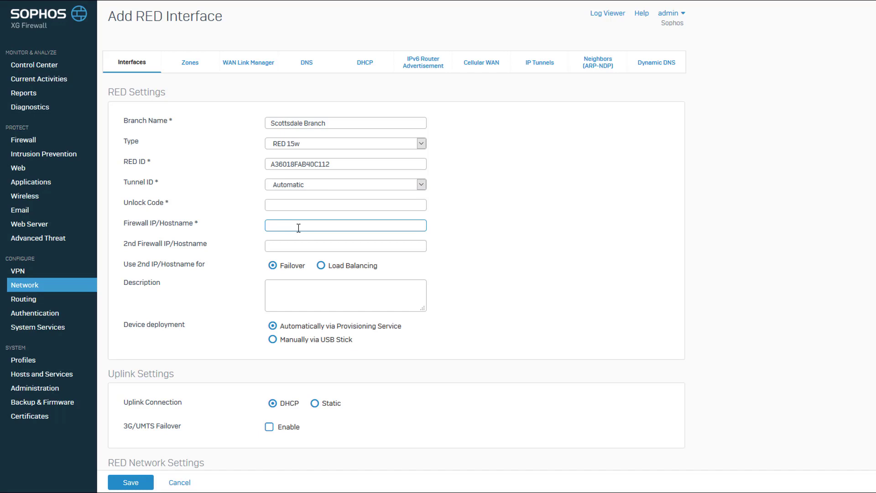
{"action": "type", "text": "10.1.1.1"}
{"action": "left_click", "coordinate": [275, 249]}
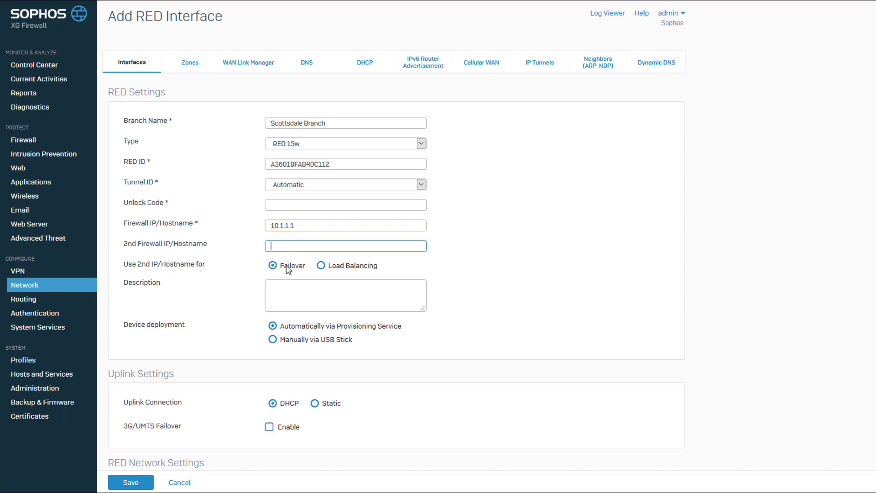
{"action": "left_click", "coordinate": [294, 306]}
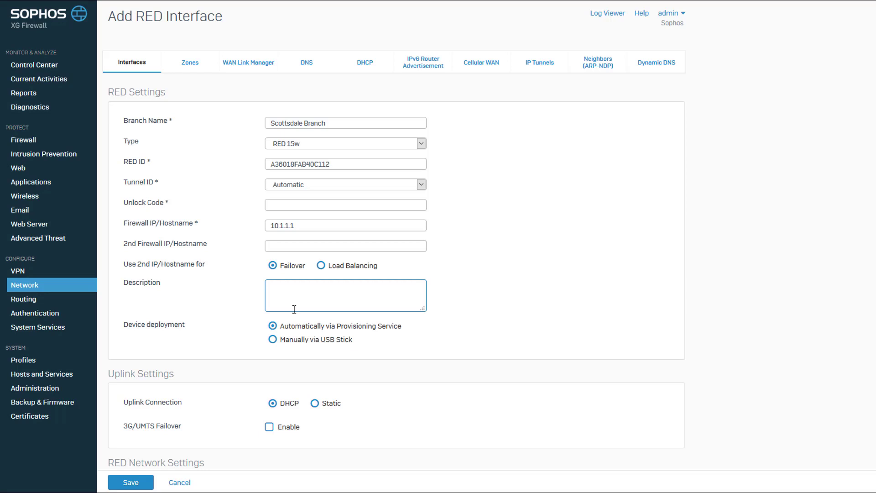
{"action": "left_click", "coordinate": [276, 345]}
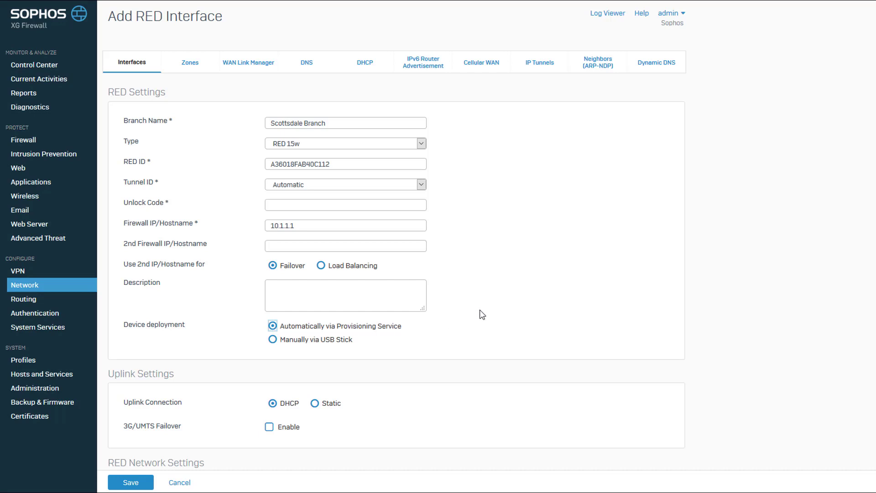
- Keep the uplink on DHCP and enable 3G/UMTS failover with mobile network GSM
{"action": "scroll", "coordinate": [482, 315], "scroll_direction": "down", "scroll_amount": 5}
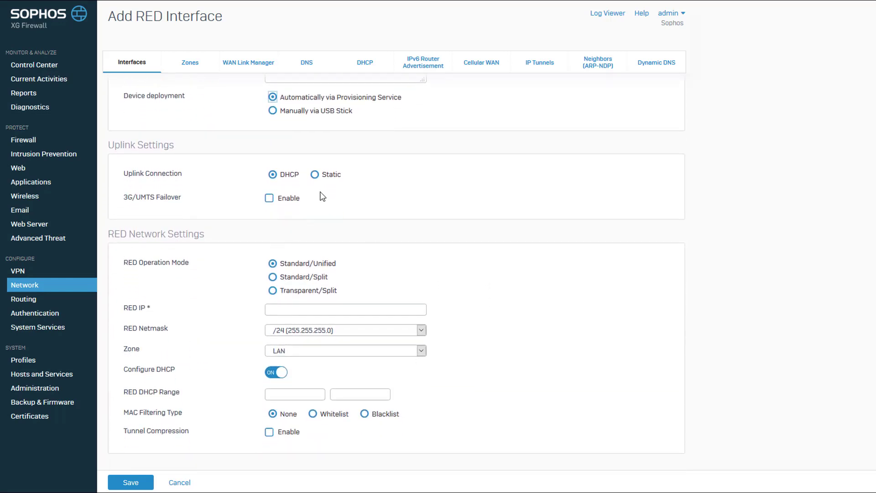
{"action": "left_click", "coordinate": [314, 175]}
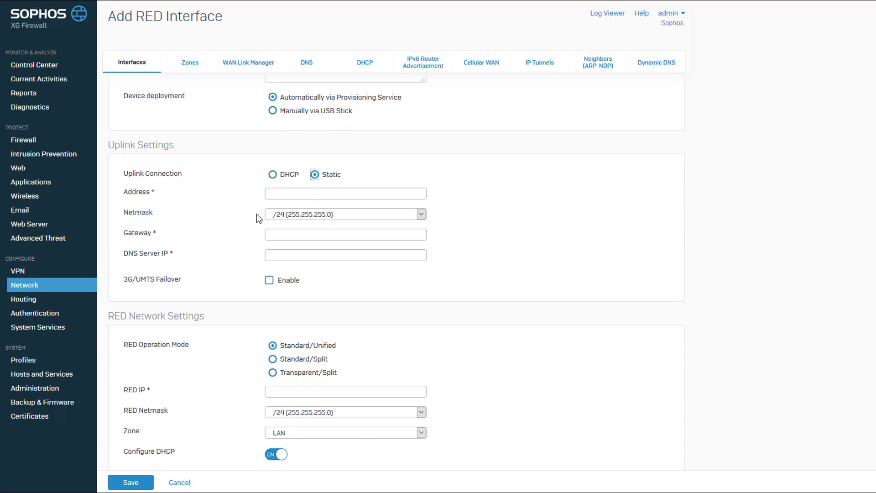
{"action": "left_click", "coordinate": [273, 175]}
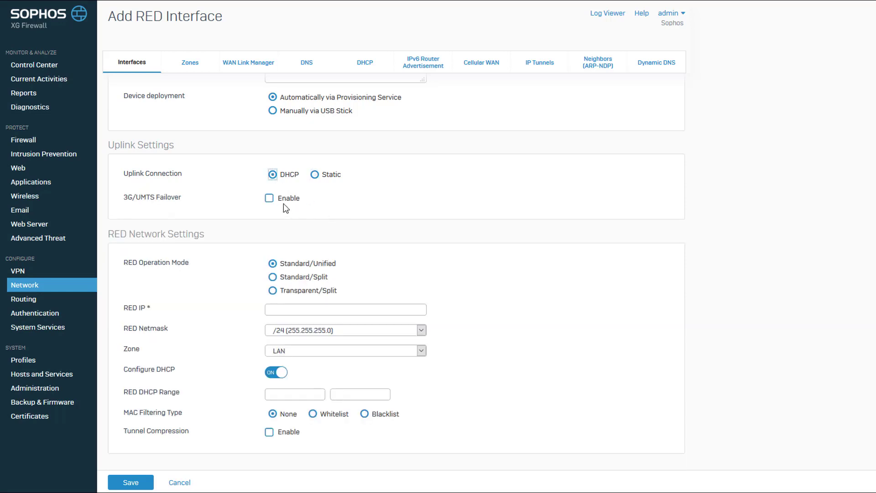
{"action": "left_click", "coordinate": [269, 198]}
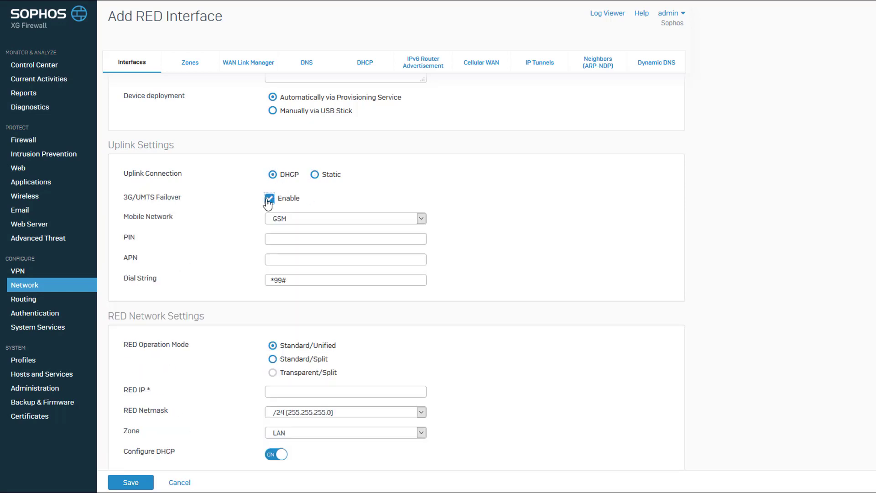
{"action": "left_click", "coordinate": [309, 225]}
{"action": "left_click", "coordinate": [307, 226]}
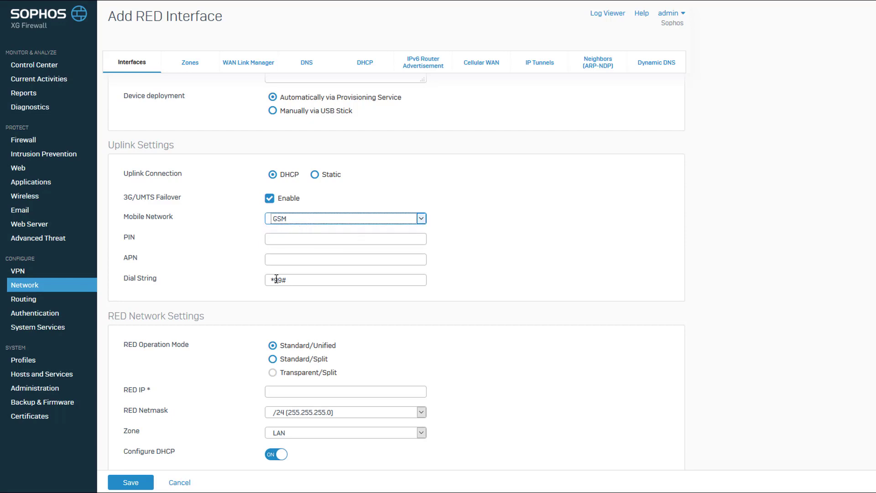
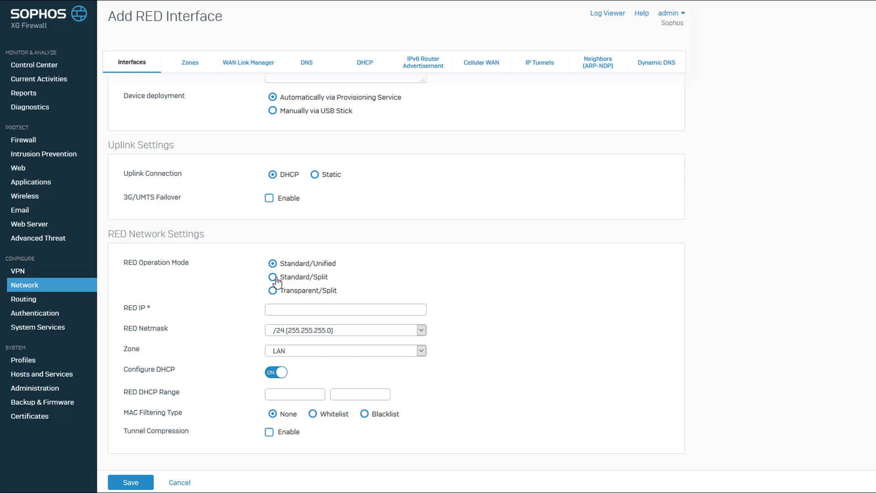
- Try Standard/Split and its Split Network list, then settle on Transparent/Split operation mode
{"action": "left_click", "coordinate": [273, 277]}
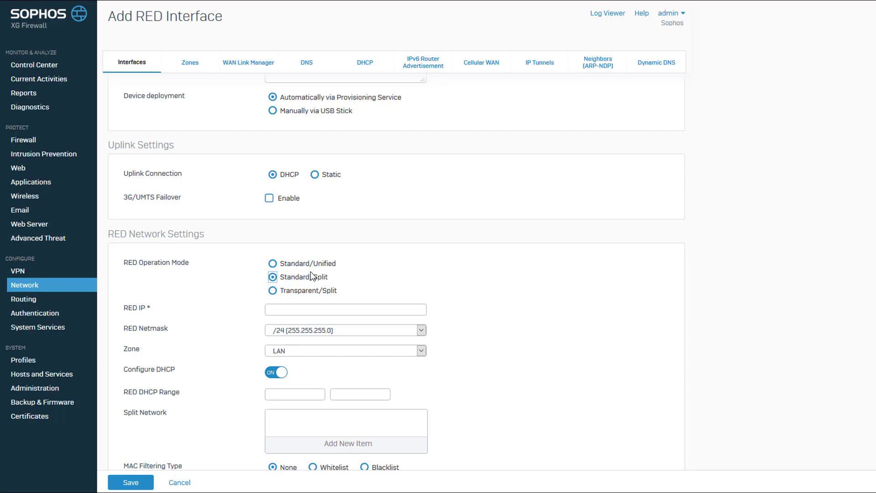
{"action": "scroll", "coordinate": [442, 253], "scroll_direction": "down", "scroll_amount": 1}
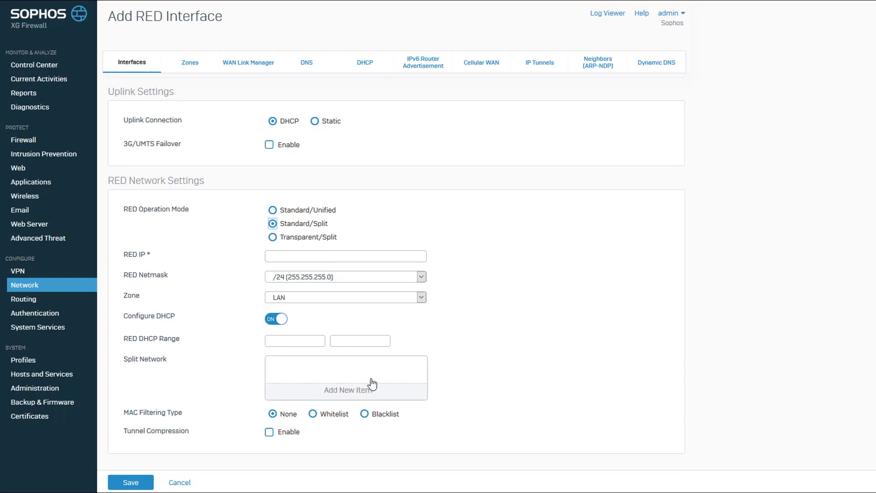
{"action": "left_click", "coordinate": [338, 393]}
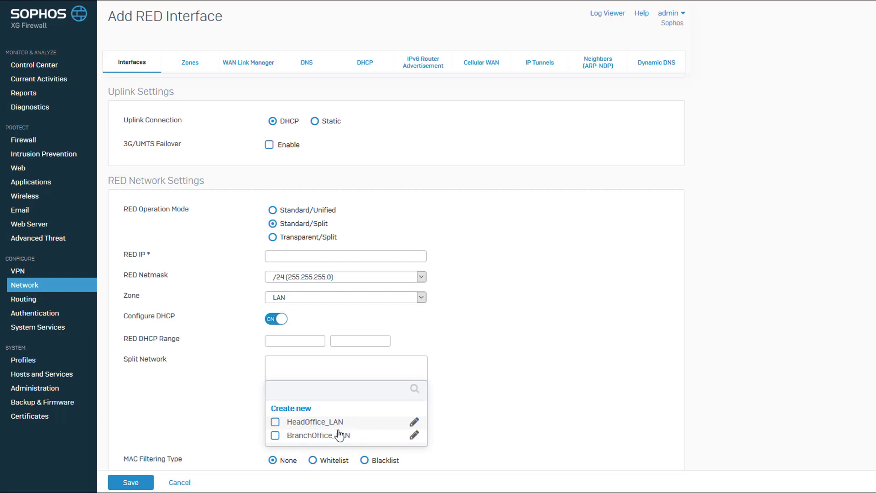
{"action": "left_click", "coordinate": [436, 348]}
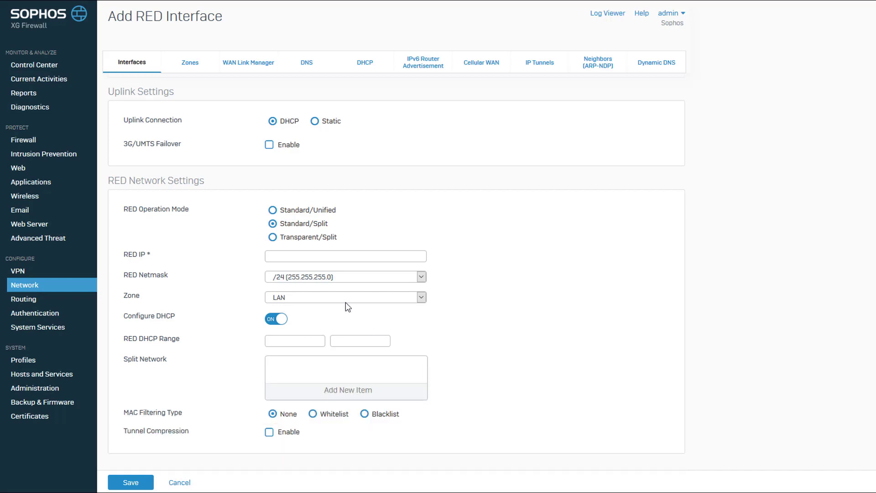
{"action": "left_click", "coordinate": [273, 238]}
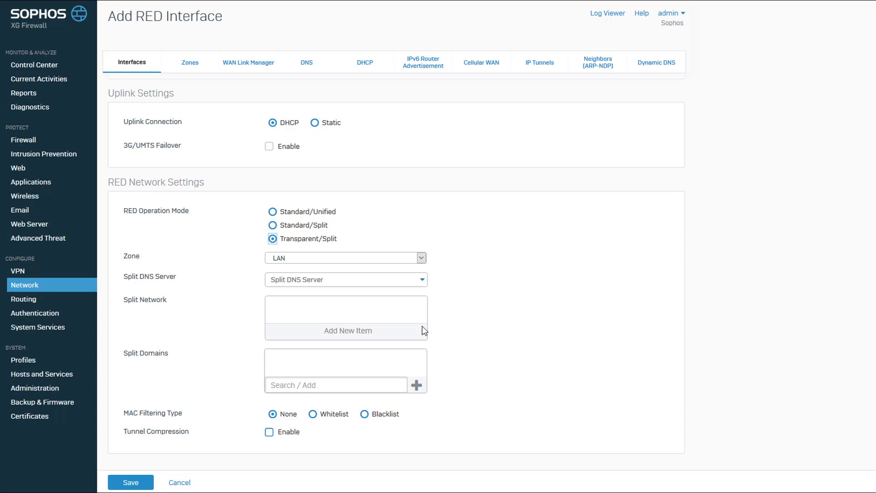
- Glance at the Split Network list, then return the RED operation mode to Standard/Unified
{"action": "left_click", "coordinate": [361, 338]}
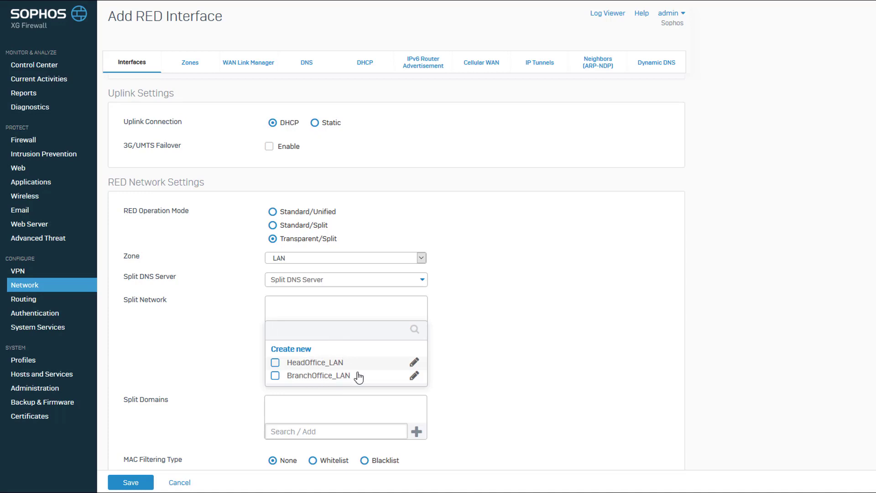
{"action": "left_click", "coordinate": [466, 335]}
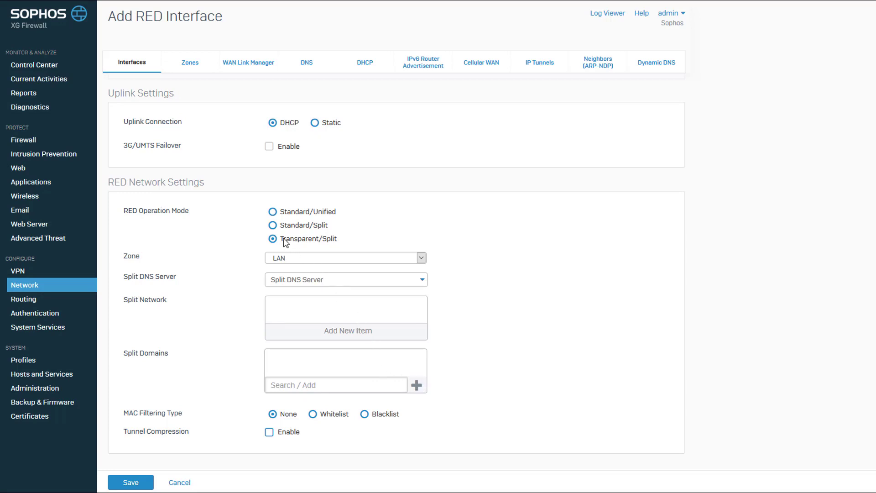
{"action": "left_click", "coordinate": [272, 212]}
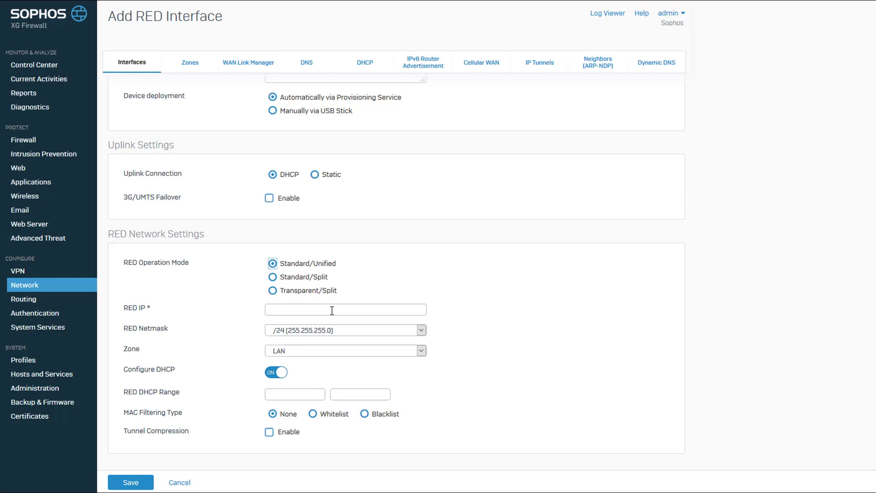
- Give the RED interface IP 192.168.1.40, zone LAN, and DHCP range 192.168.1.1–192.168.1.20
{"action": "left_click", "coordinate": [332, 310]}
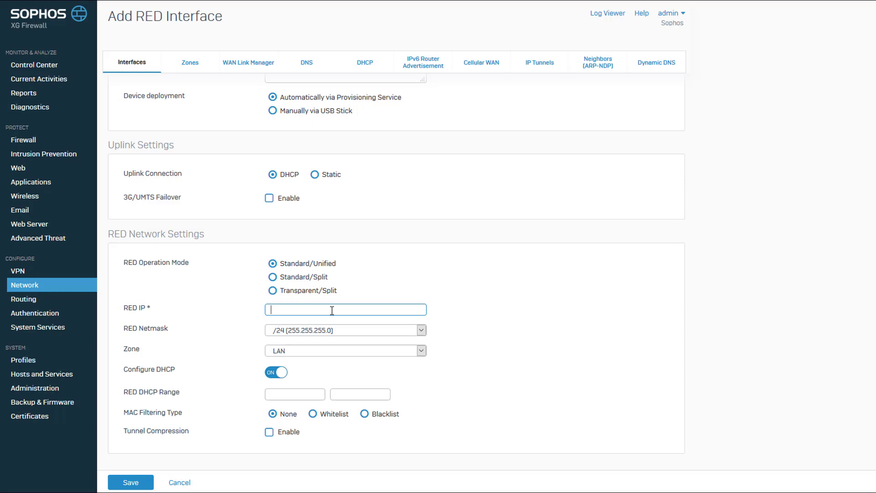
{"action": "type", "text": "192.168.1.40"}
{"action": "left_click", "coordinate": [325, 351]}
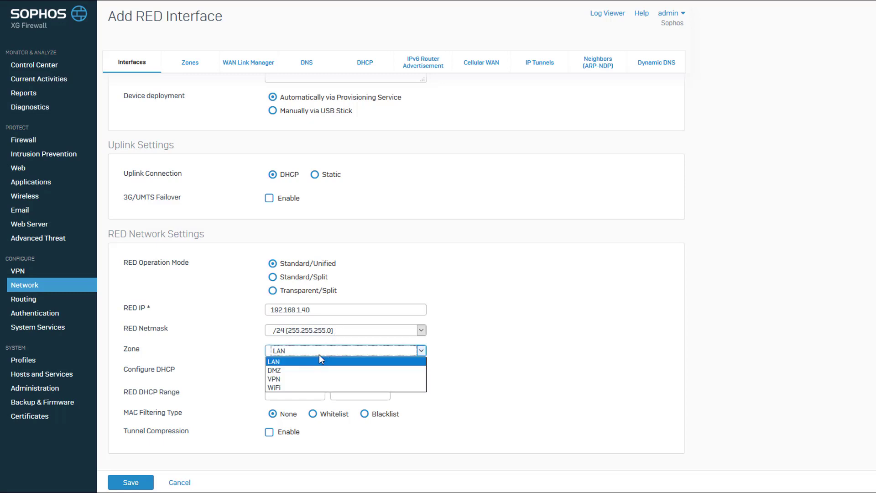
{"action": "left_click", "coordinate": [371, 361]}
{"action": "left_click", "coordinate": [280, 393]}
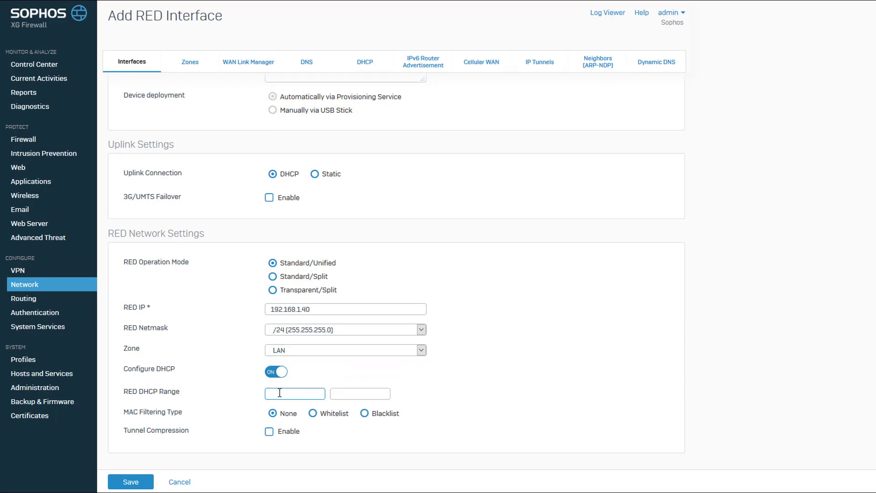
{"action": "type", "text": "192.168.1.1"}
{"action": "key", "text": "Tab"}
{"action": "type", "text": "192.168."}
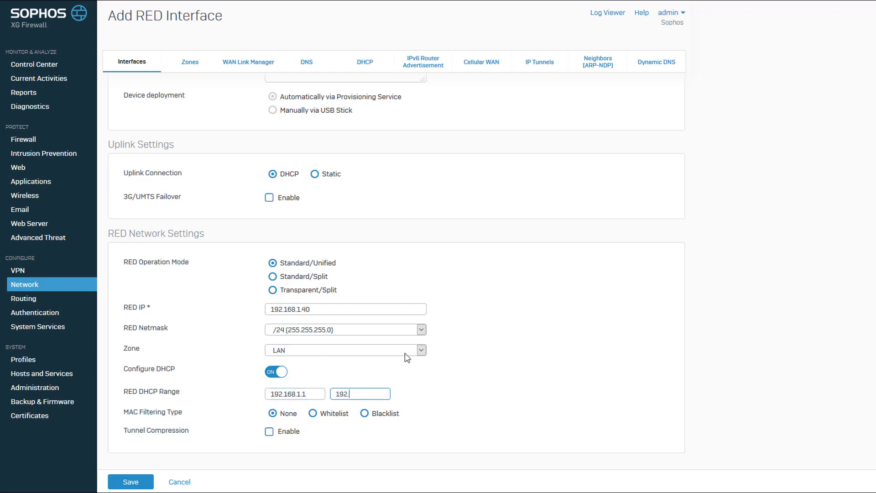
{"action": "type", "text": "1.20"}
- Try MAC Whitelist, revert MAC filtering to None, enable tunnel compression, and save the RED interface
{"action": "left_click", "coordinate": [312, 415]}
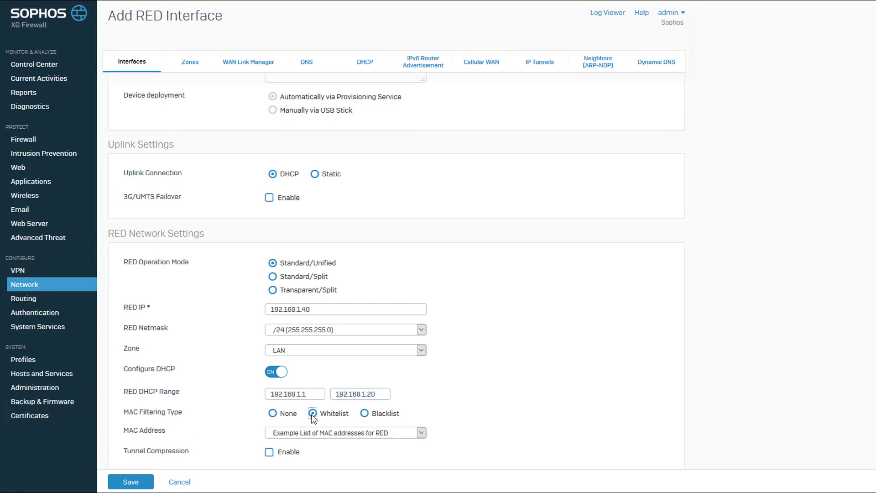
{"action": "left_click", "coordinate": [422, 432]}
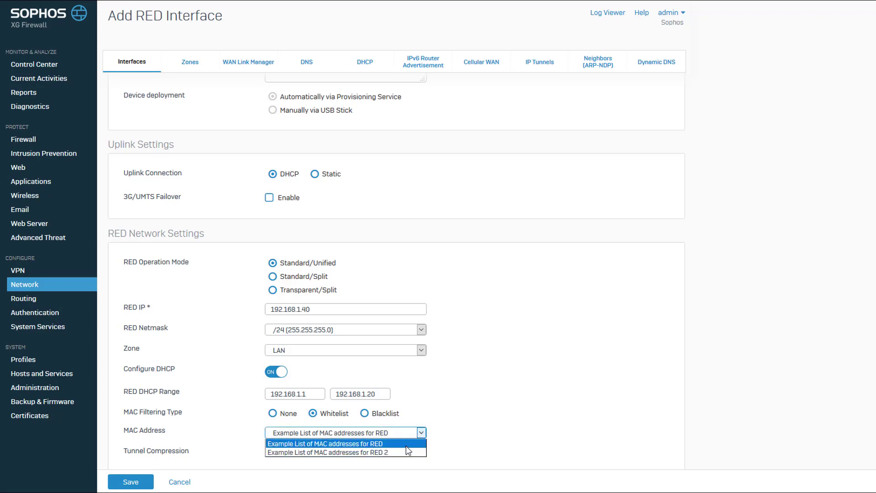
{"action": "left_click", "coordinate": [405, 445]}
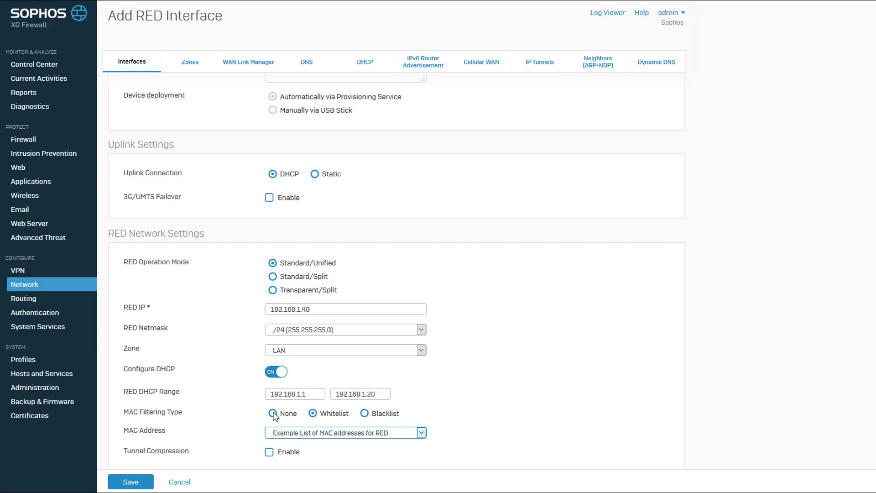
{"action": "left_click", "coordinate": [273, 414]}
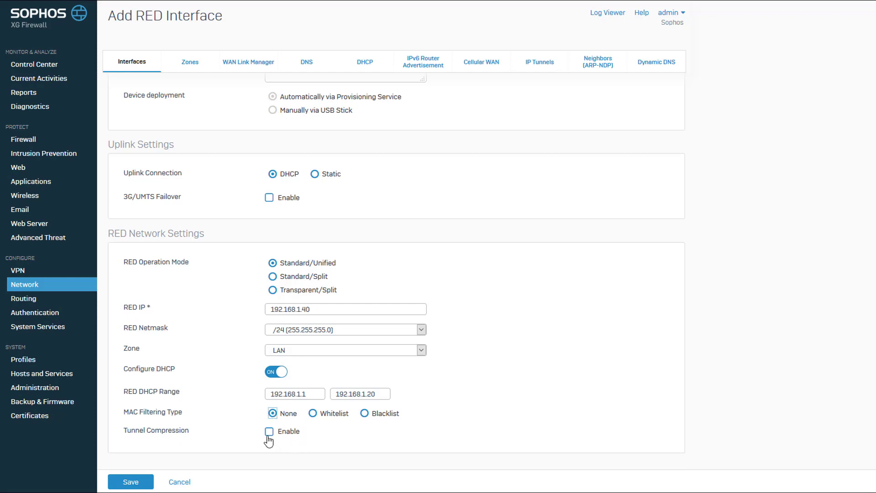
{"action": "left_click", "coordinate": [269, 432]}
{"action": "left_click", "coordinate": [130, 482]}
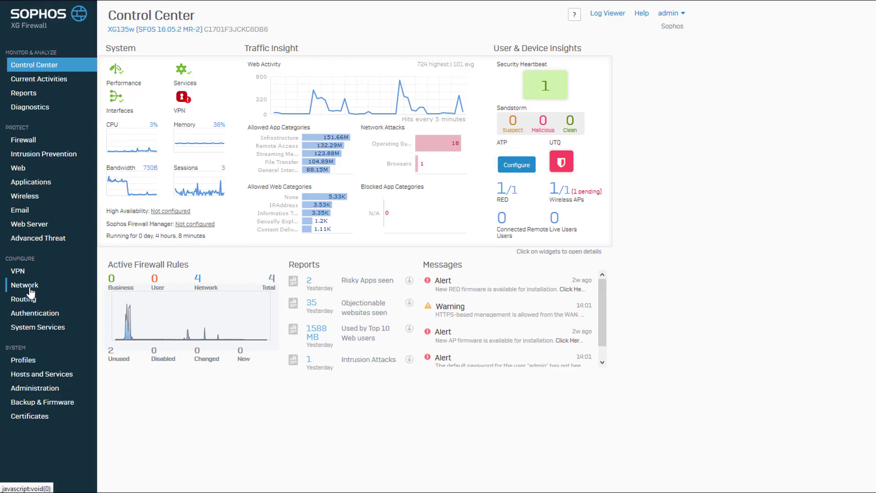
- Filter the network interfaces to RED and highlight reds1's WAN Uplink IP 10.2.2.2
{"action": "left_click", "coordinate": [28, 286]}
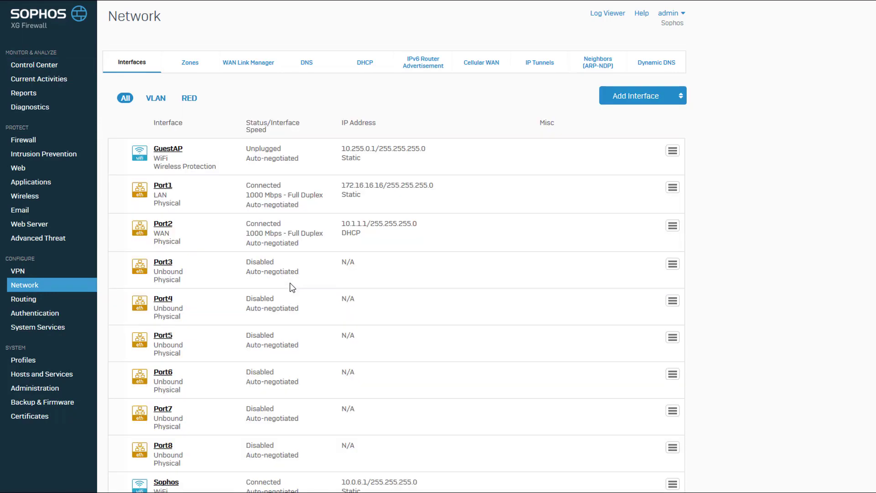
{"action": "scroll", "coordinate": [709, 185], "scroll_direction": "down", "scroll_amount": 2}
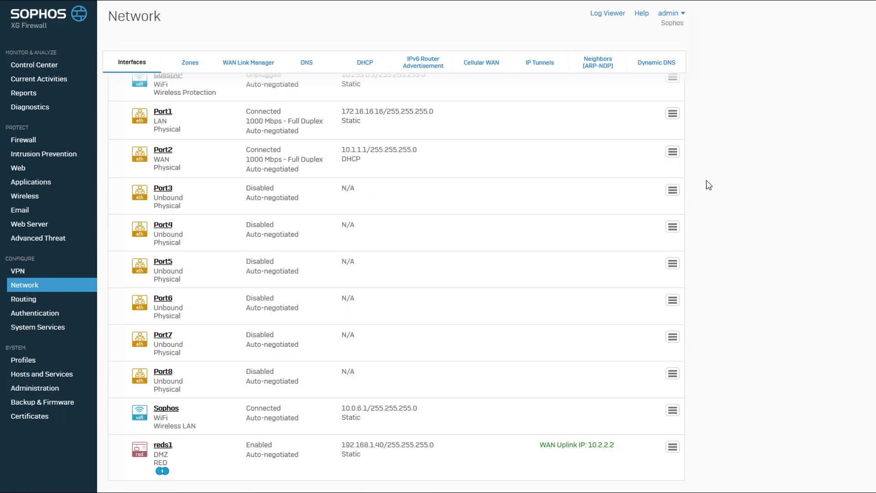
{"action": "scroll", "coordinate": [760, 356], "scroll_direction": "up", "scroll_amount": 2}
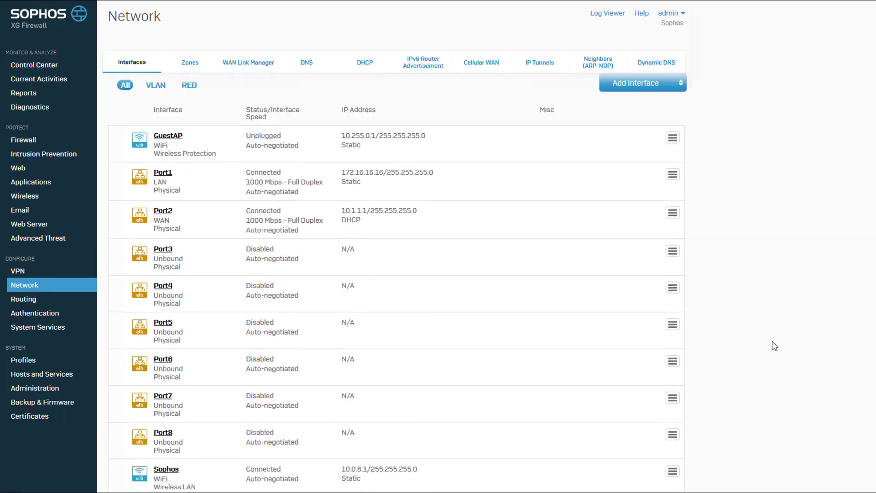
{"action": "left_click", "coordinate": [187, 99]}
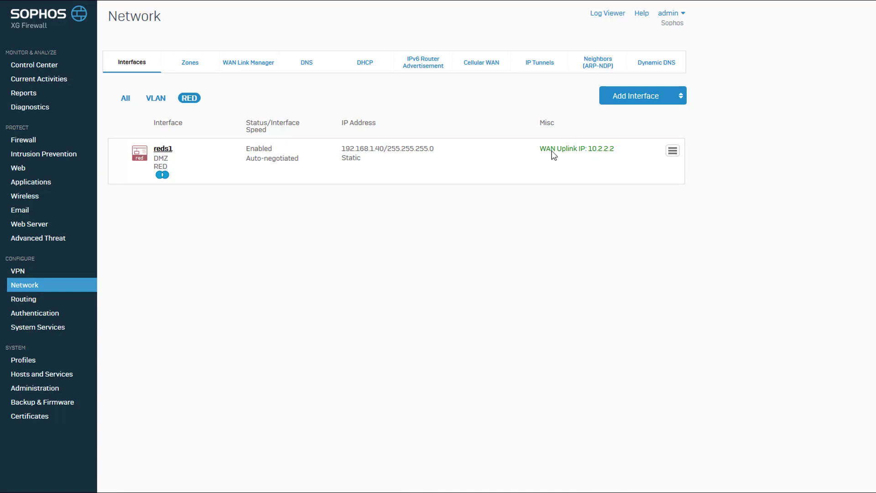
{"action": "left_click_drag", "start_coordinate": [539, 152], "coordinate": [624, 157]}
- Review reds1's settings, selecting its Unlock Code value, then go to the Firewall rules page
{"action": "left_click", "coordinate": [163, 152]}
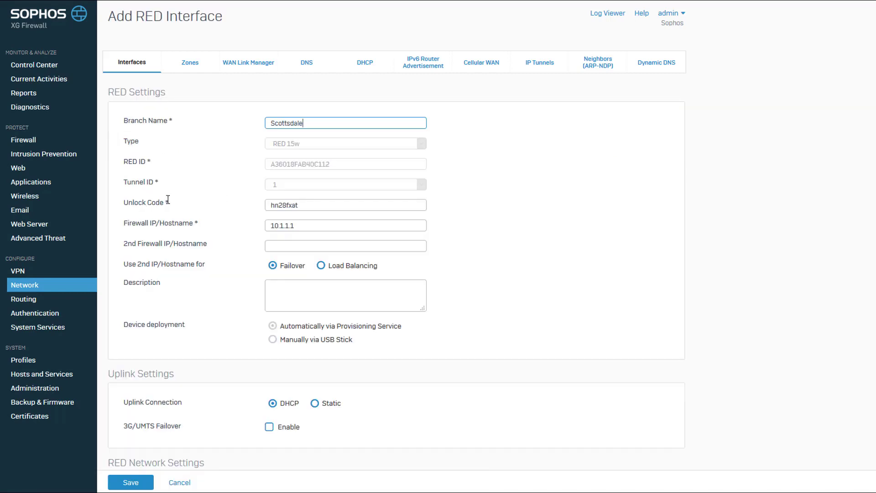
{"action": "left_click_drag", "start_coordinate": [123, 203], "coordinate": [176, 209]}
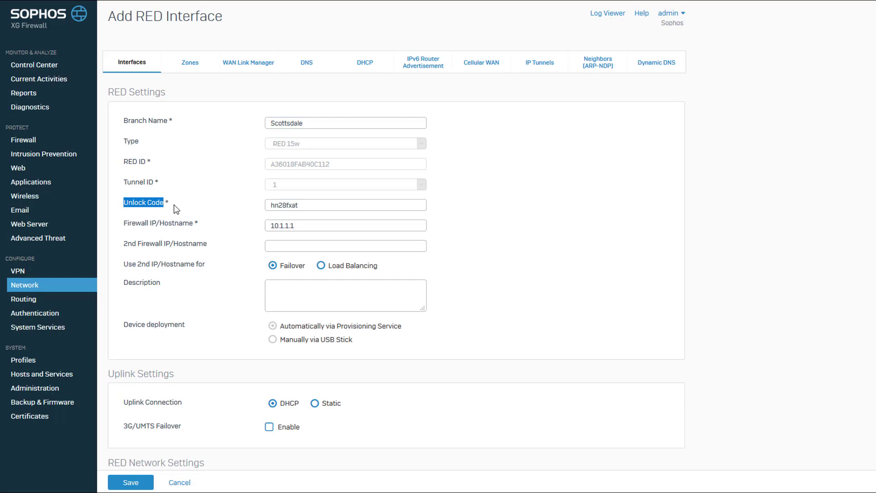
{"action": "left_click", "coordinate": [311, 205]}
{"action": "double_click", "coordinate": [290, 204]}
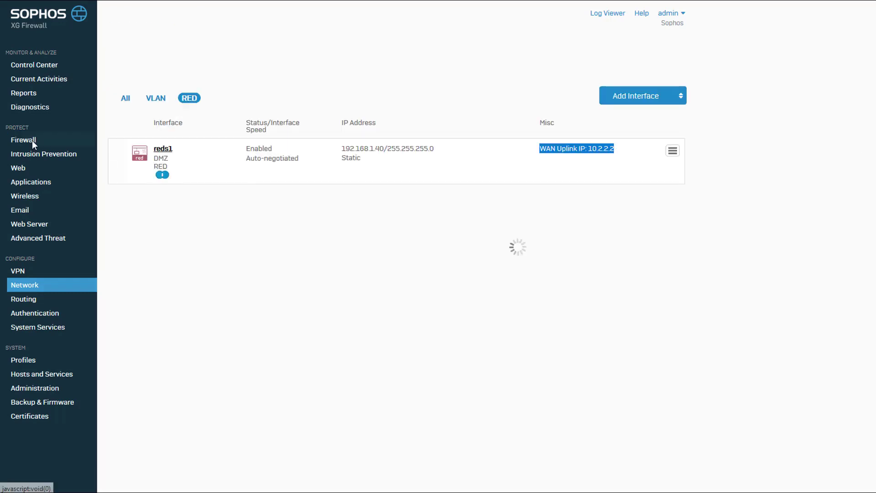
{"action": "left_click", "coordinate": [32, 139]}
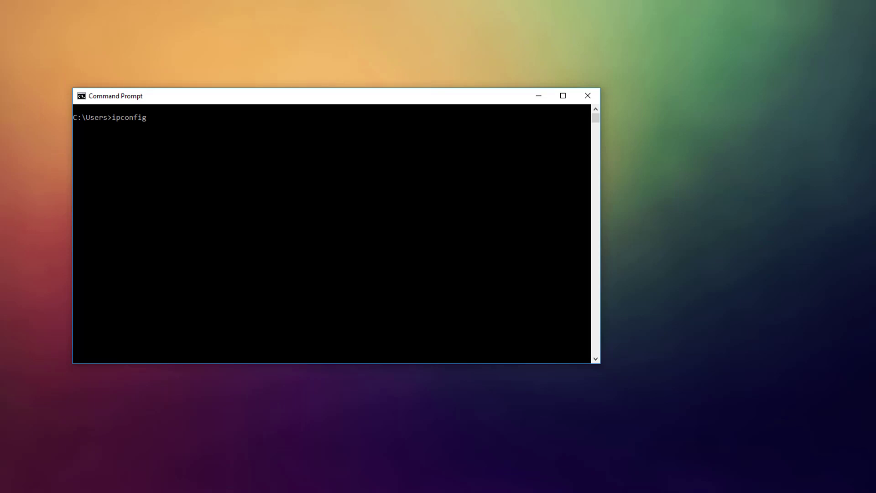
- Run ipconfig, then ping 172.16.16.16, which times out four times
{"action": "key", "text": "Return"}
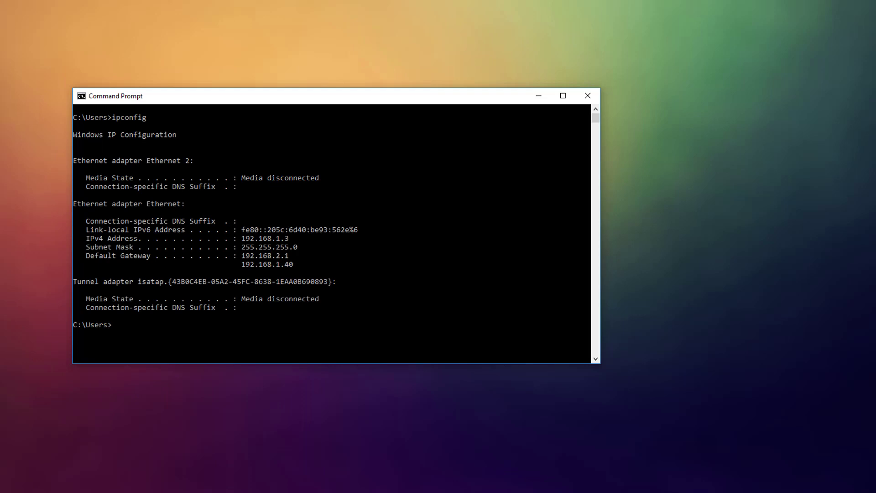
{"action": "type", "text": "ping 172.16.16.16"}
{"action": "key", "text": "Return"}
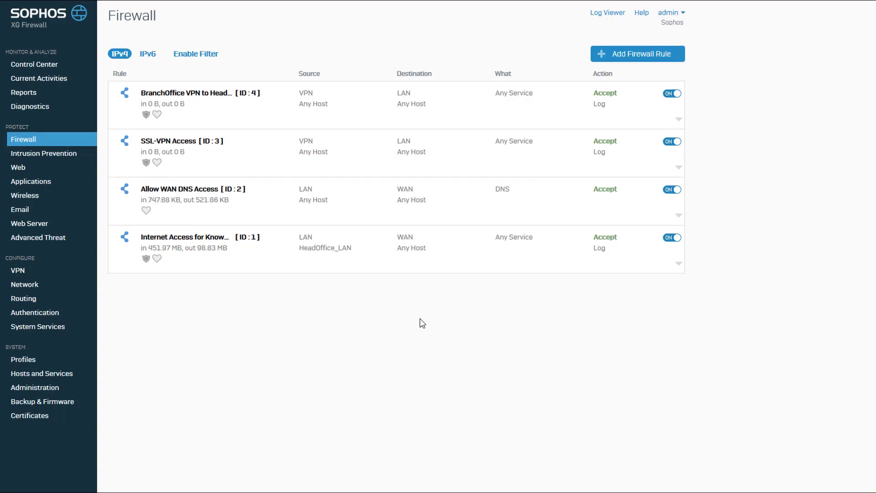
- Start a new user/network firewall rule named 'RED to LAN', positioned at the top
{"action": "left_click", "coordinate": [629, 54]}
{"action": "left_click", "coordinate": [621, 95]}
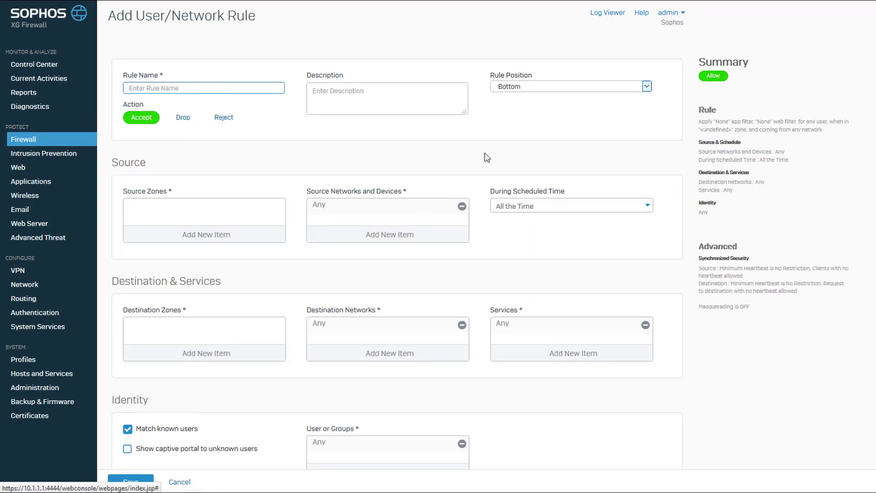
{"action": "type", "text": "RE"}
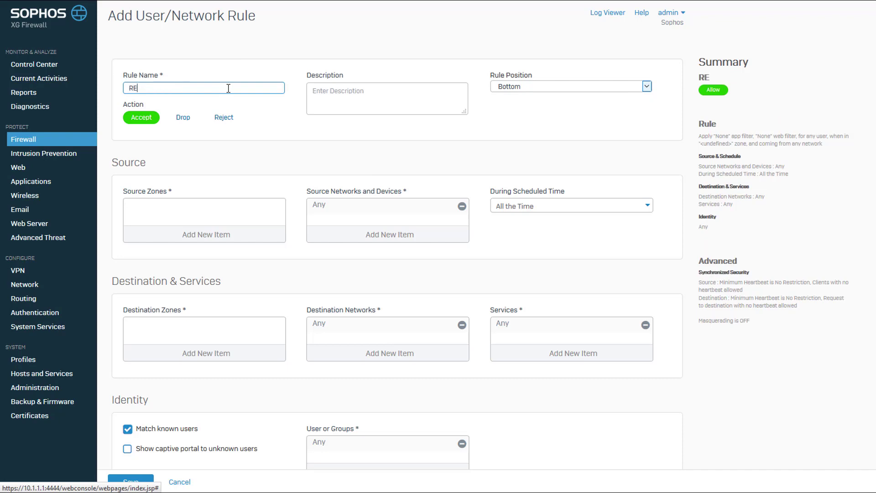
{"action": "type", "text": "D to LAN"}
{"action": "left_click", "coordinate": [645, 86]}
{"action": "left_click", "coordinate": [600, 104]}
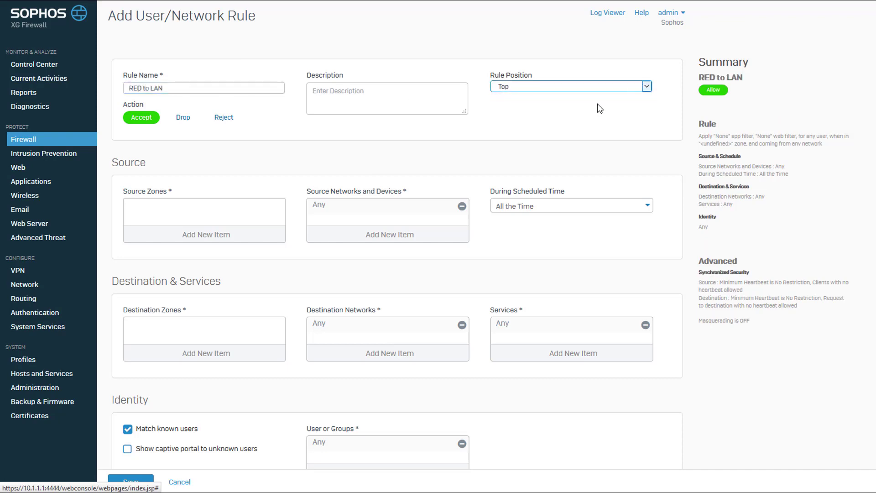
- Set source zone LAN with source network #reds1, and destination zone LAN
{"action": "left_click", "coordinate": [214, 241]}
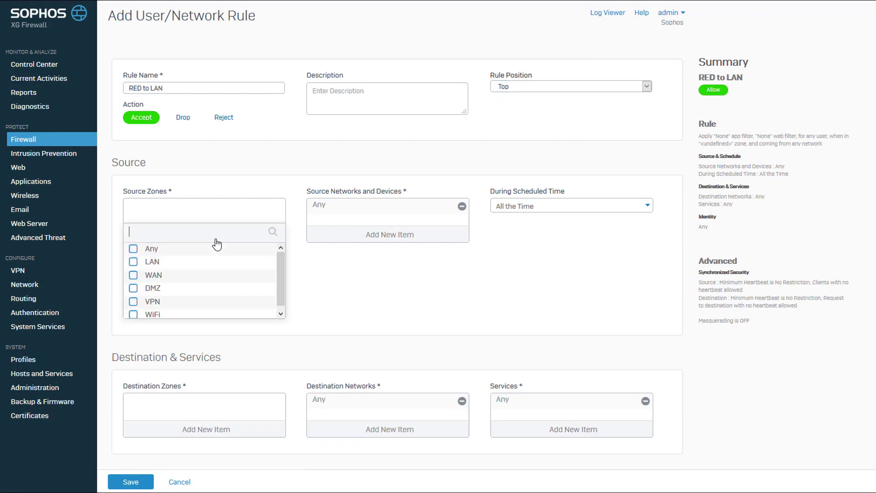
{"action": "left_click", "coordinate": [133, 262]}
{"action": "left_click", "coordinate": [229, 327]}
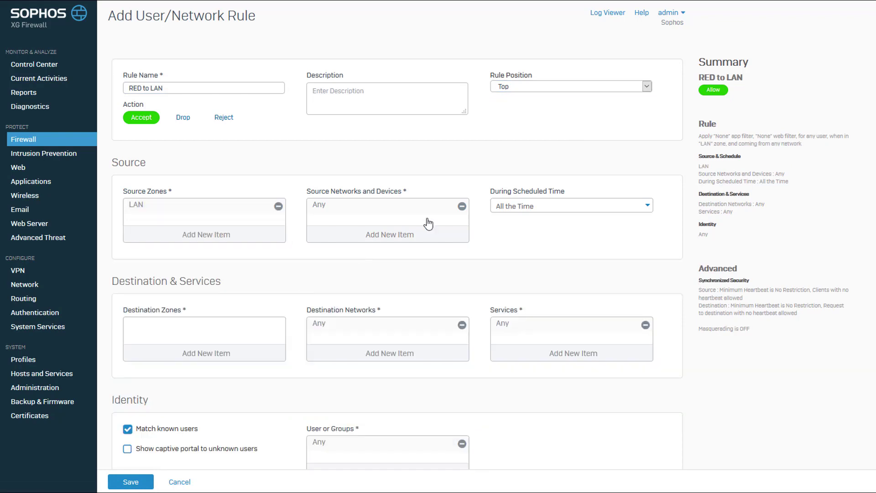
{"action": "left_click", "coordinate": [462, 206]}
{"action": "left_click", "coordinate": [399, 235]}
{"action": "left_click_drag", "start_coordinate": [462, 280], "coordinate": [462, 324]}
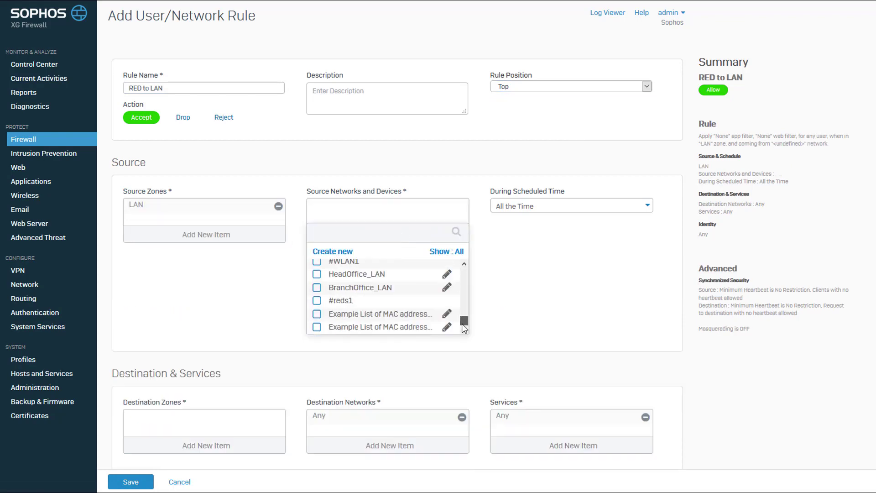
{"action": "left_click", "coordinate": [316, 301]}
{"action": "left_click", "coordinate": [353, 343]}
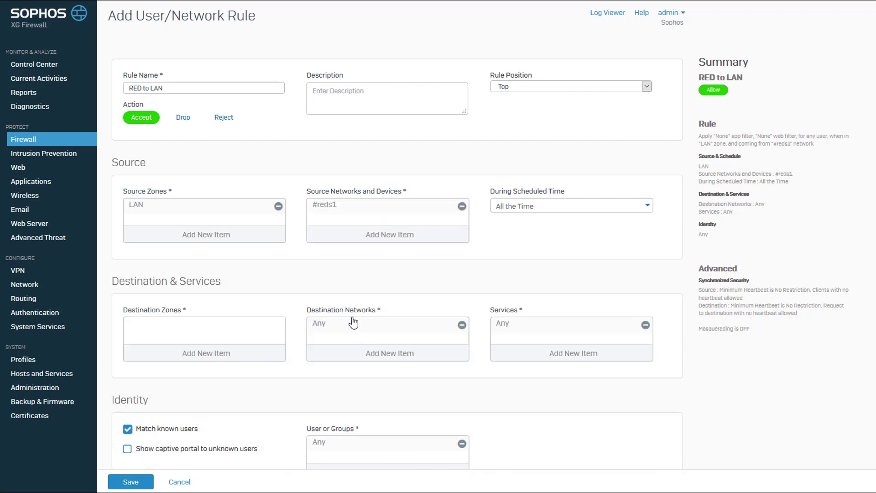
{"action": "scroll", "coordinate": [352, 322], "scroll_direction": "down", "scroll_amount": 6}
{"action": "left_click", "coordinate": [195, 177]}
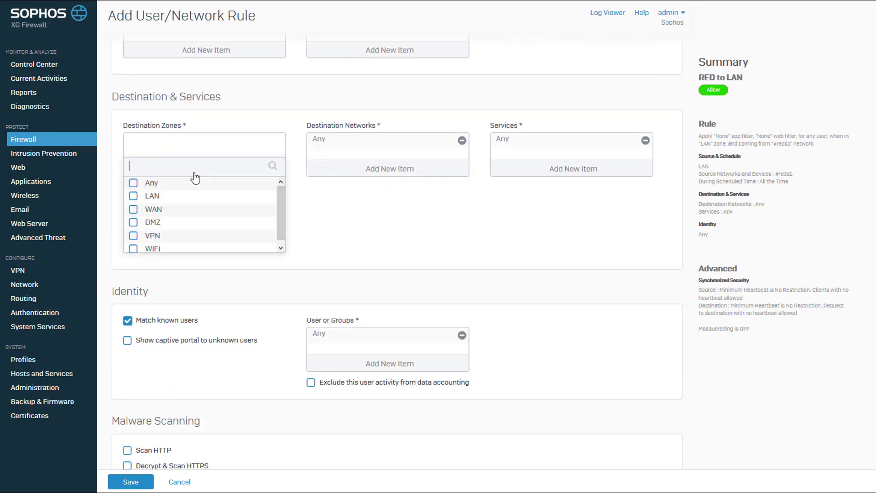
{"action": "left_click", "coordinate": [133, 197]}
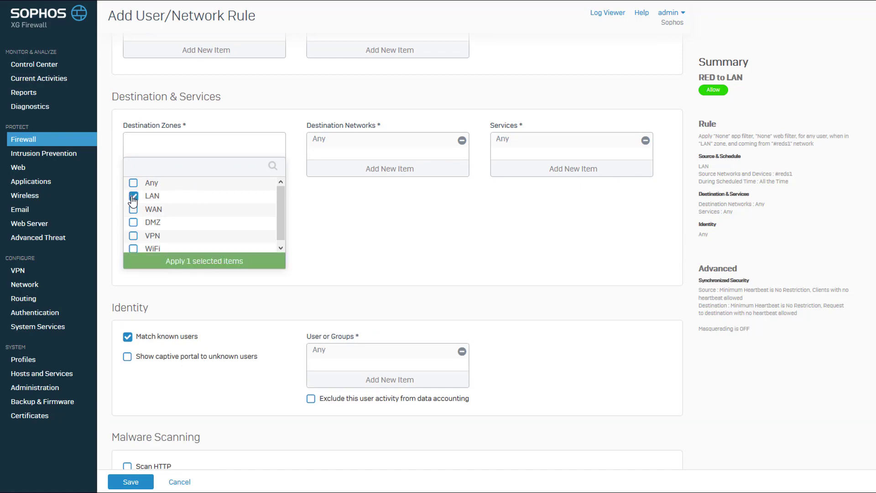
{"action": "left_click", "coordinate": [201, 264]}
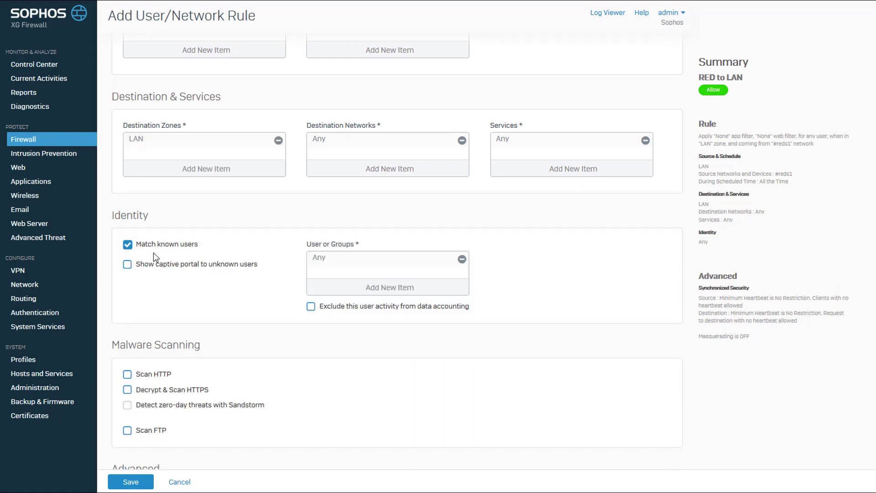
- Drop known-user matching, scan HTTP/FTP, use generalpolicy IPS, Allow All policies, log, and save
{"action": "left_click", "coordinate": [127, 245]}
{"action": "scroll", "coordinate": [225, 291], "scroll_direction": "down", "scroll_amount": 5}
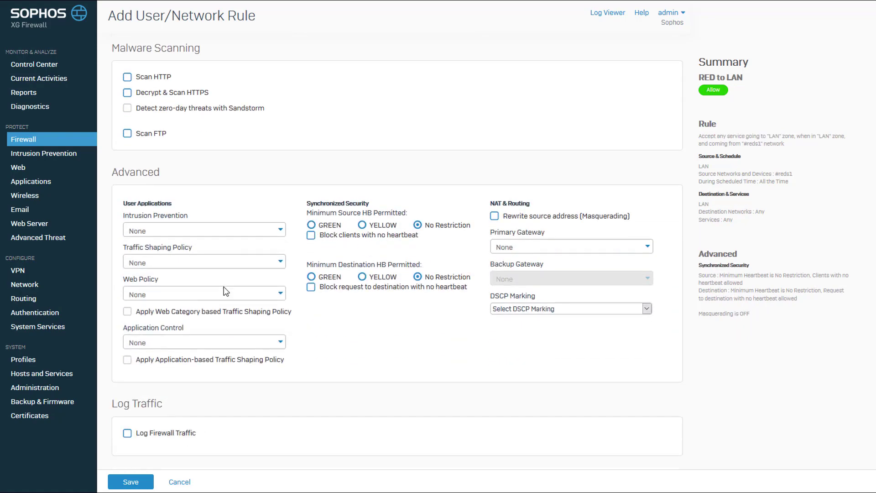
{"action": "left_click", "coordinate": [127, 77]}
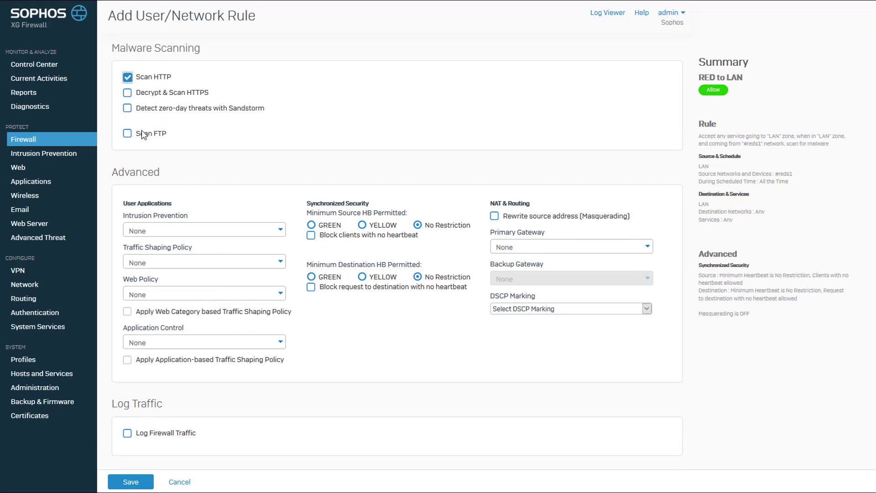
{"action": "left_click", "coordinate": [128, 133]}
{"action": "left_click", "coordinate": [210, 235]}
{"action": "left_click", "coordinate": [178, 279]}
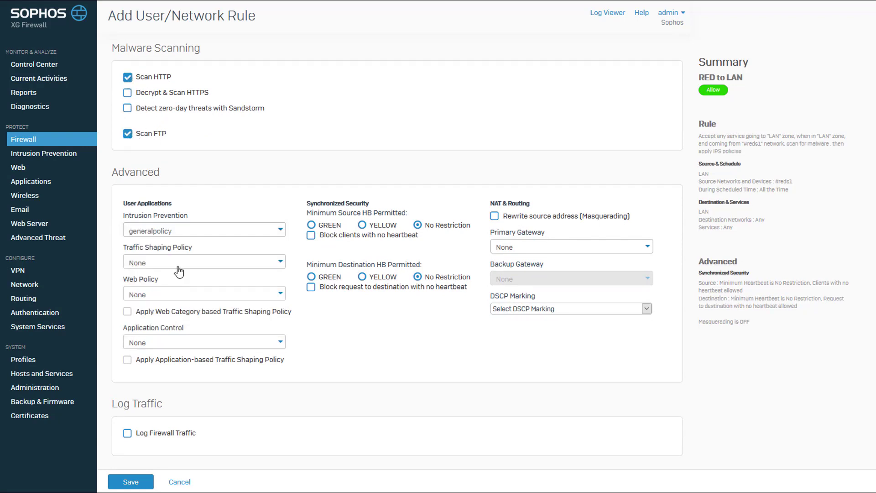
{"action": "left_click", "coordinate": [156, 294]}
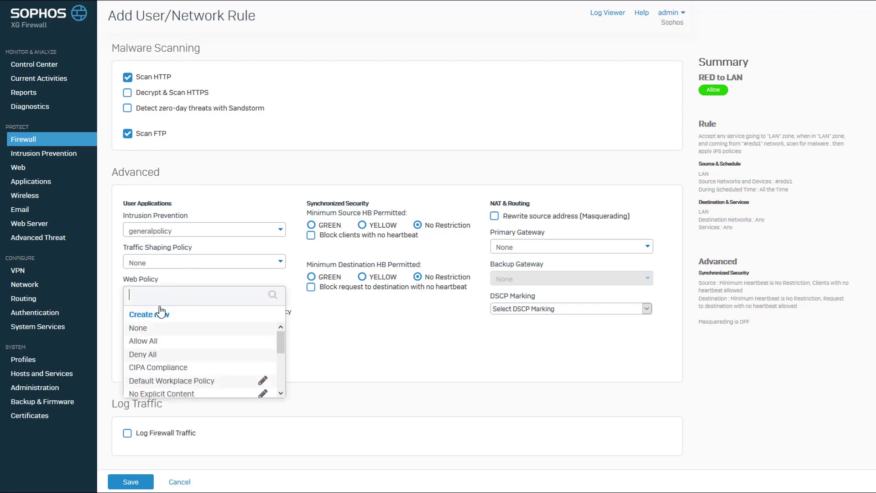
{"action": "left_click", "coordinate": [154, 341]}
{"action": "left_click", "coordinate": [162, 343]}
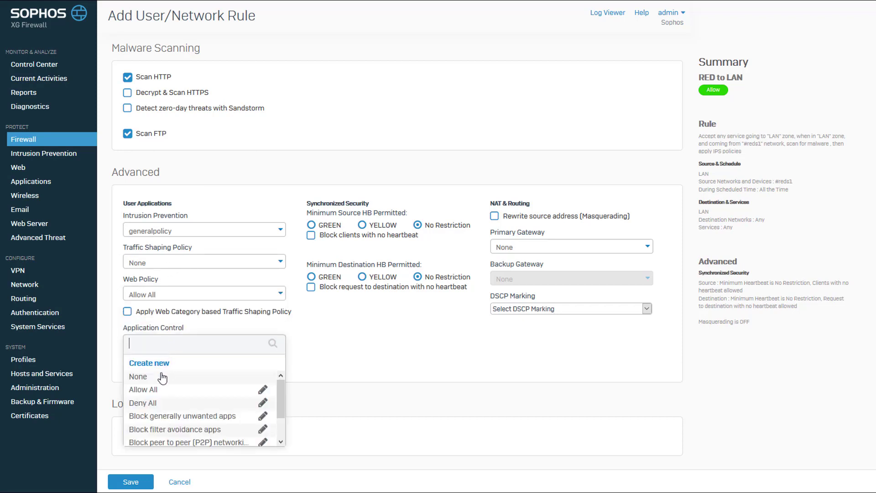
{"action": "left_click", "coordinate": [155, 392]}
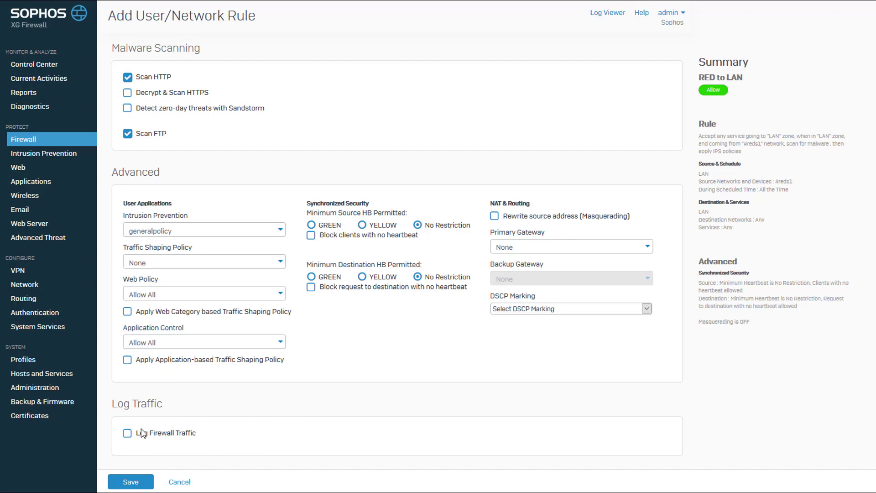
{"action": "left_click", "coordinate": [127, 433]}
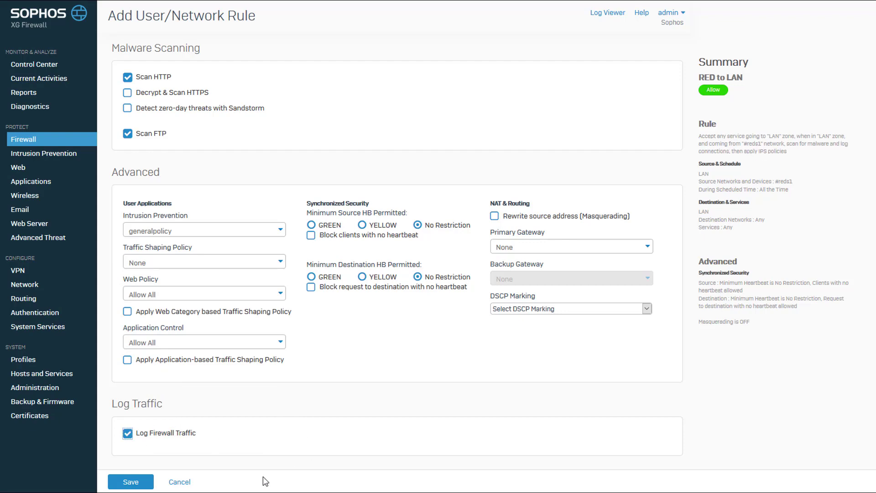
{"action": "left_click", "coordinate": [136, 484]}
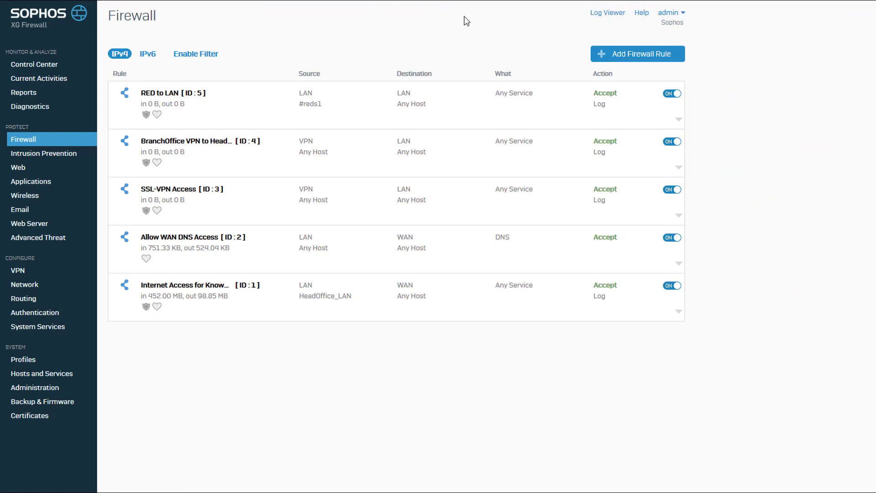
- Start another user/network rule named 'RED to WAN', positioned at the top
{"action": "left_click", "coordinate": [621, 54]}
{"action": "left_click", "coordinate": [630, 91]}
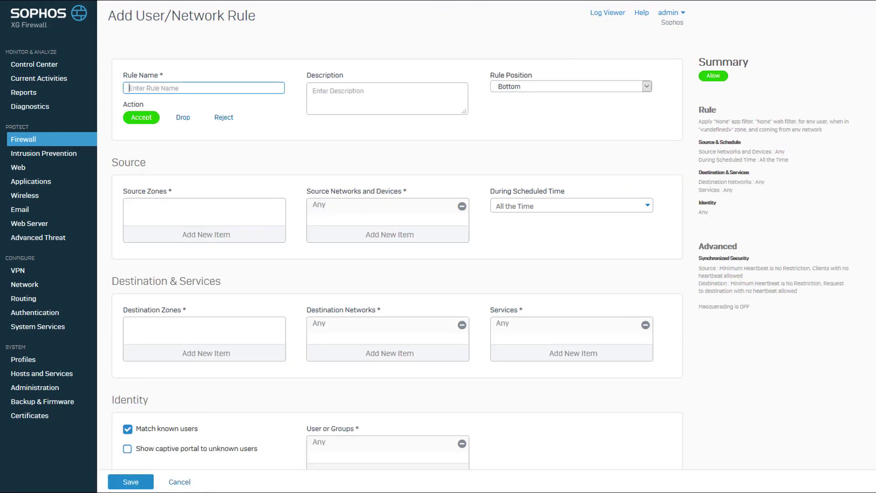
{"action": "left_click", "coordinate": [232, 84]}
{"action": "type", "text": "RED to WAN"}
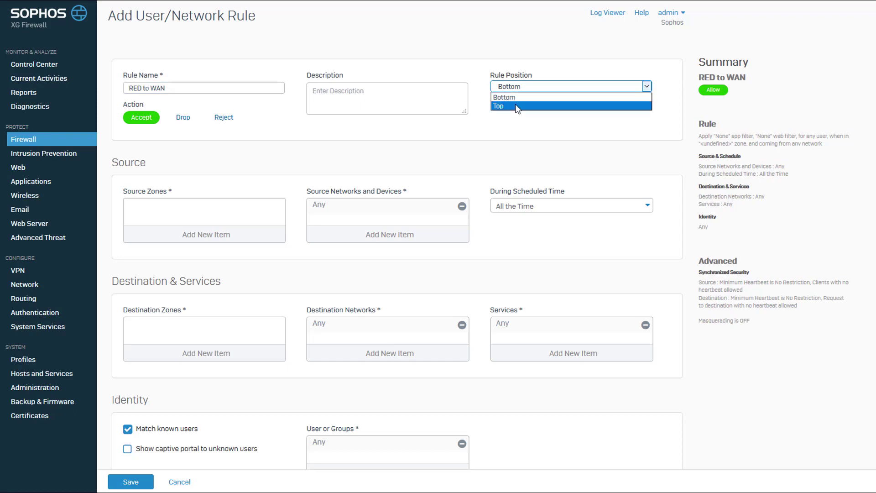
{"action": "left_click", "coordinate": [507, 106]}
- Set source zone LAN with network #reds1, and destination zone WAN
{"action": "left_click", "coordinate": [214, 240]}
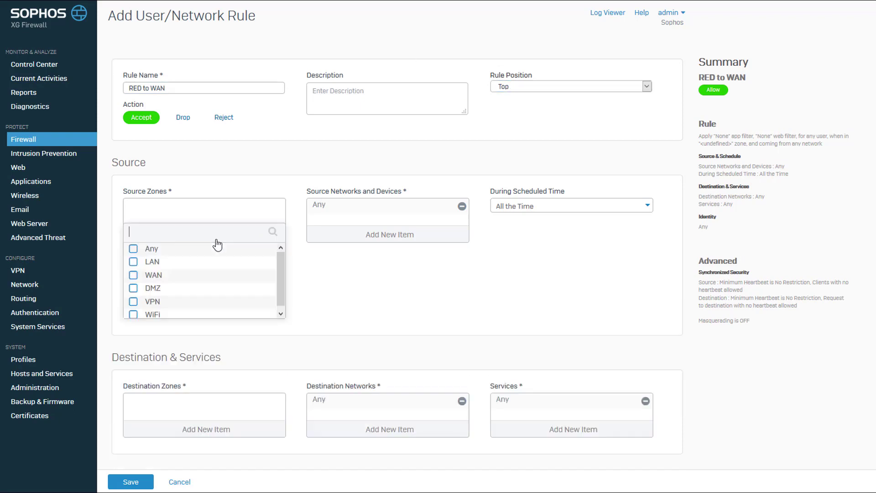
{"action": "left_click", "coordinate": [133, 262]}
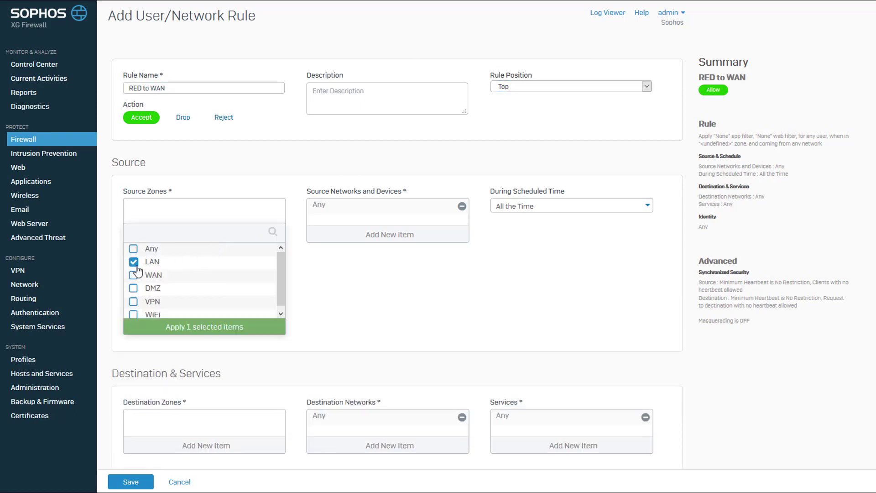
{"action": "left_click", "coordinate": [186, 325]}
{"action": "left_click", "coordinate": [459, 207]}
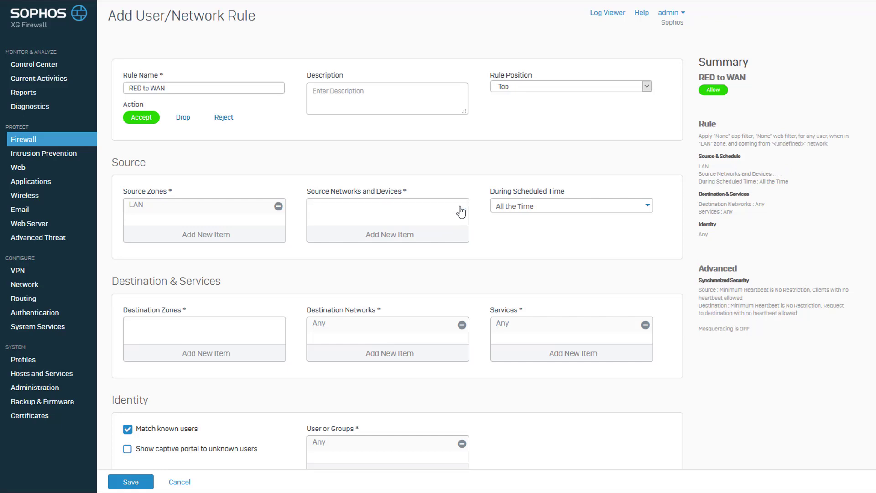
{"action": "left_click", "coordinate": [405, 240]}
{"action": "scroll", "coordinate": [465, 303], "scroll_direction": "down", "scroll_amount": 5}
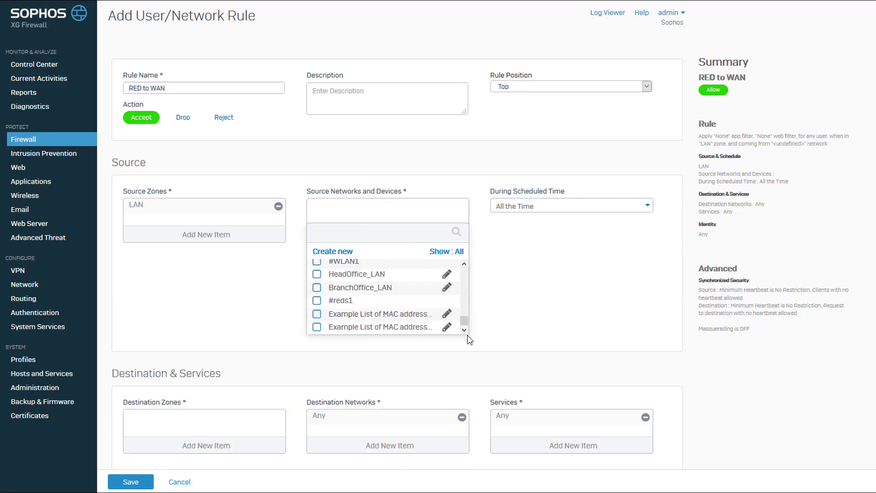
{"action": "left_click", "coordinate": [317, 300]}
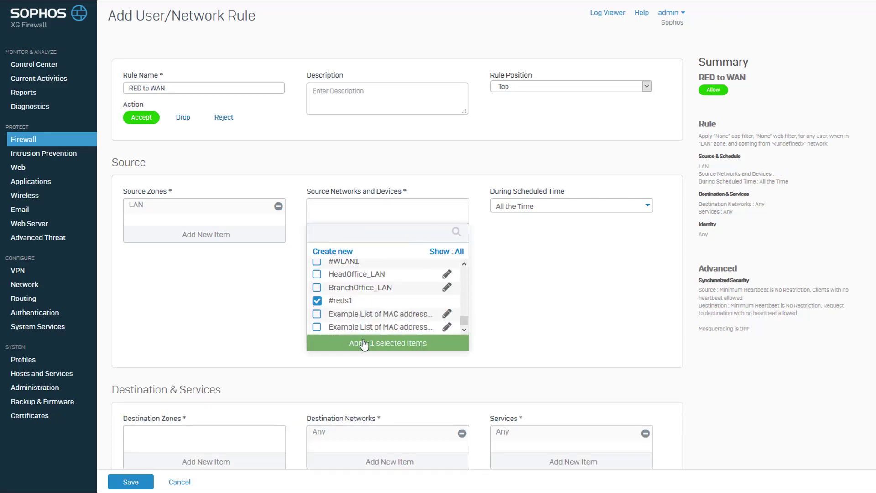
{"action": "left_click", "coordinate": [363, 344]}
{"action": "left_click", "coordinate": [195, 353]}
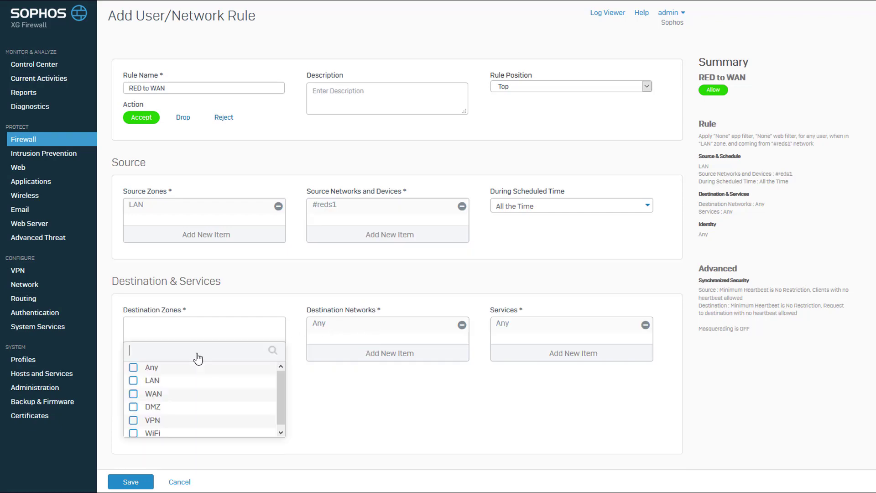
{"action": "left_click", "coordinate": [133, 394]}
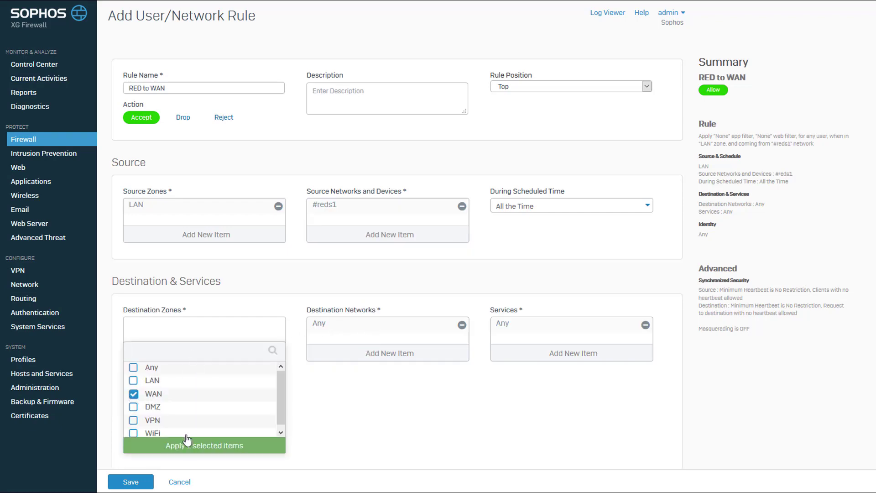
{"action": "left_click", "coordinate": [187, 442]}
{"action": "scroll", "coordinate": [227, 405], "scroll_direction": "down", "scroll_amount": 8}
{"action": "scroll", "coordinate": [227, 406], "scroll_direction": "down", "scroll_amount": 1}
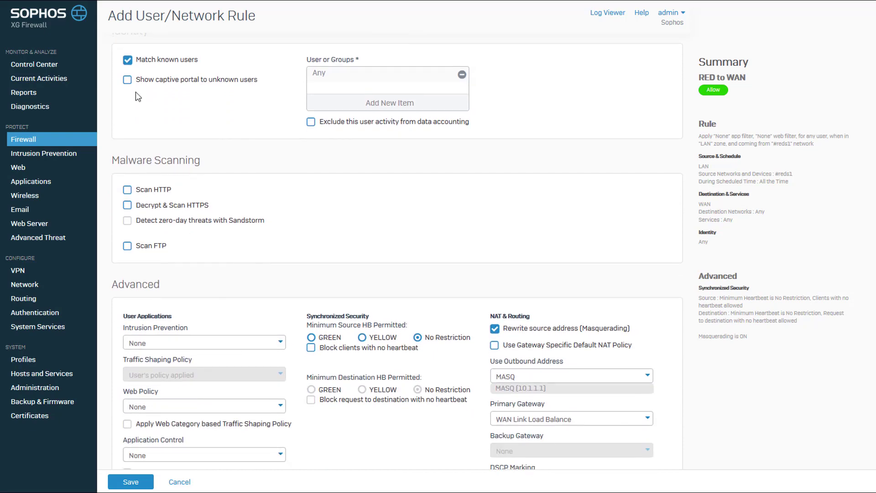
- Turn off known-user matching, enable HTTP and FTP scanning, and apply generalpolicy IPS
{"action": "left_click", "coordinate": [127, 60]}
{"action": "left_click", "coordinate": [128, 137]}
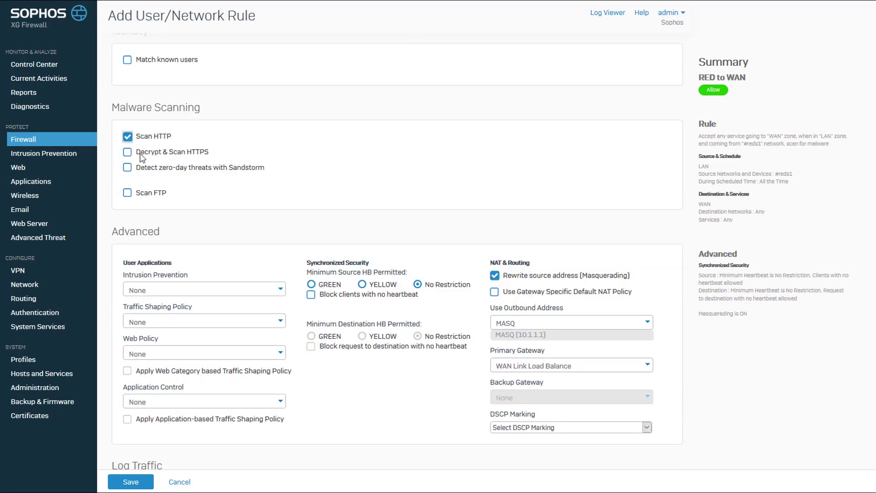
{"action": "left_click", "coordinate": [127, 193]}
{"action": "left_click", "coordinate": [205, 292]}
{"action": "left_click", "coordinate": [167, 337]}
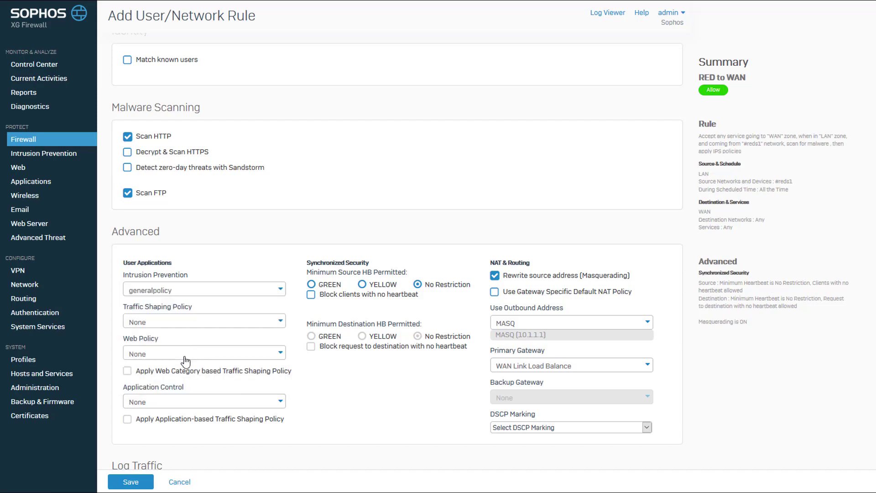
- Set web policy and application control to Allow All, log traffic, save, and re-ping 172.16.16.16
{"action": "left_click", "coordinate": [171, 356]}
{"action": "left_click", "coordinate": [160, 401]}
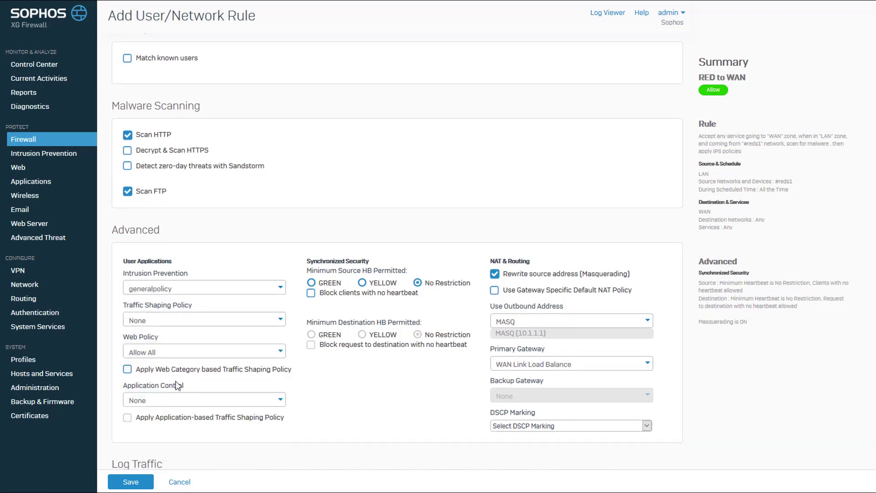
{"action": "scroll", "coordinate": [158, 339], "scroll_direction": "down", "scroll_amount": 2}
{"action": "left_click", "coordinate": [159, 339]}
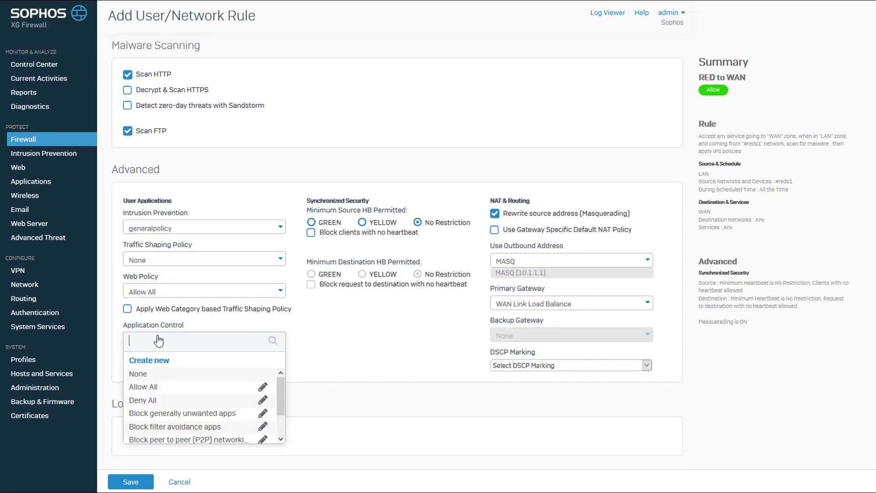
{"action": "left_click", "coordinate": [158, 386]}
{"action": "left_click", "coordinate": [128, 433]}
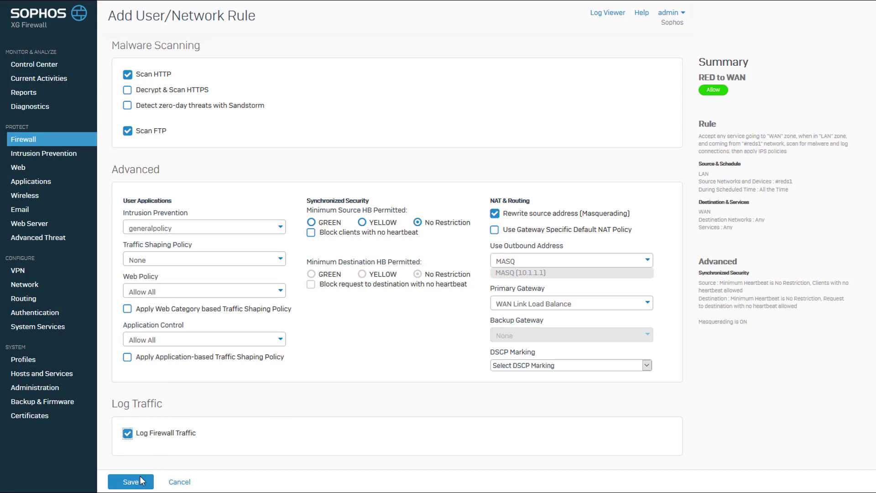
{"action": "left_click", "coordinate": [132, 482]}
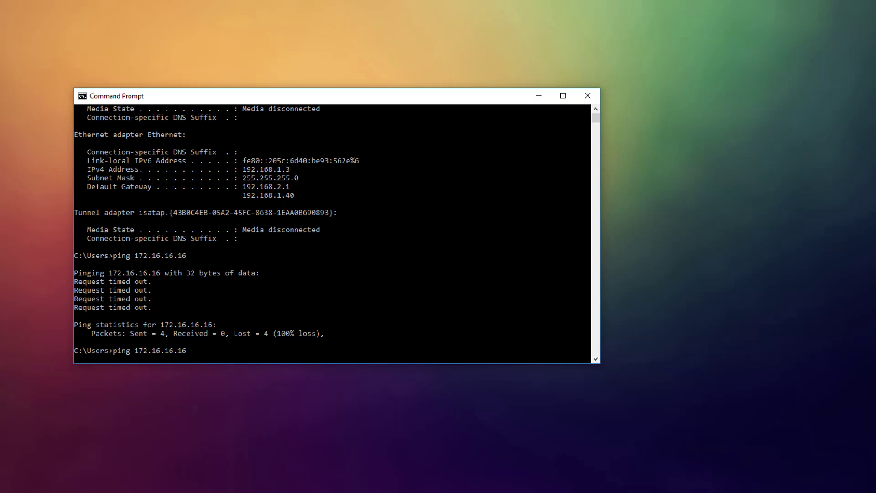
{"action": "key", "text": "Return"}
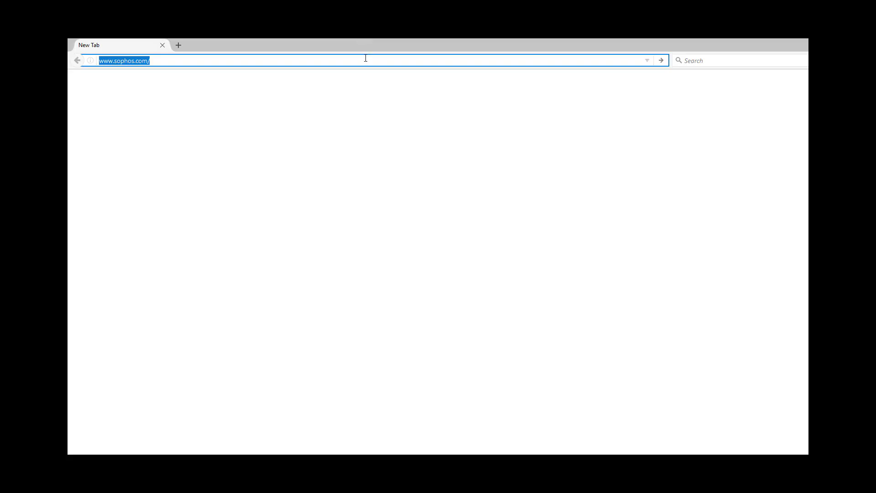
{"action": "left_click", "coordinate": [365, 58]}
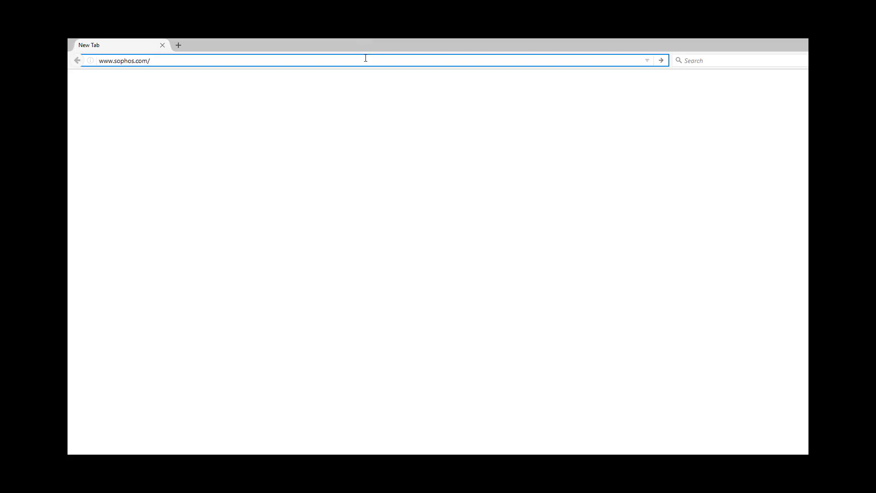
{"action": "key", "text": "Return"}
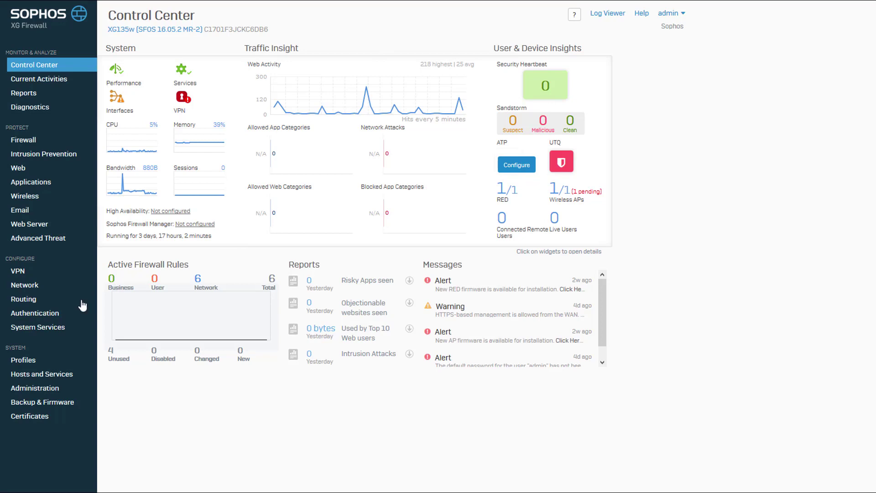
- Check the System Services RED settings: RED Status on, deauthorize after 60 minutes
{"action": "left_click", "coordinate": [51, 329]}
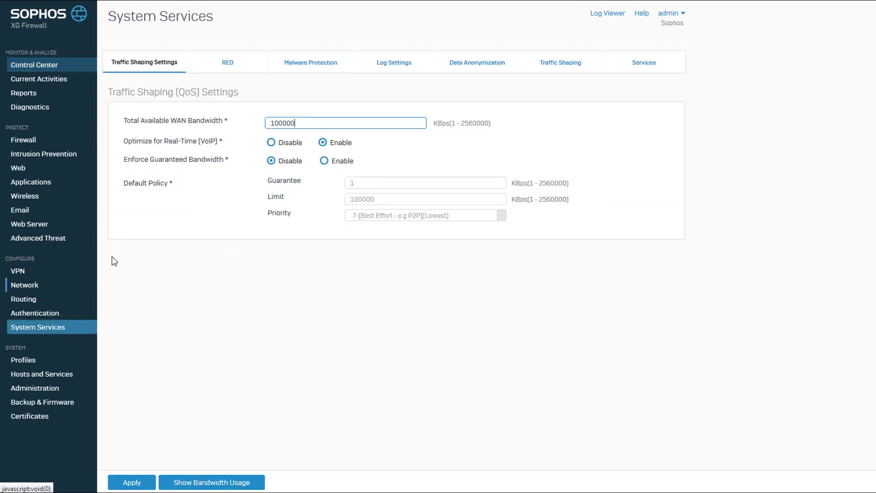
{"action": "left_click", "coordinate": [233, 65]}
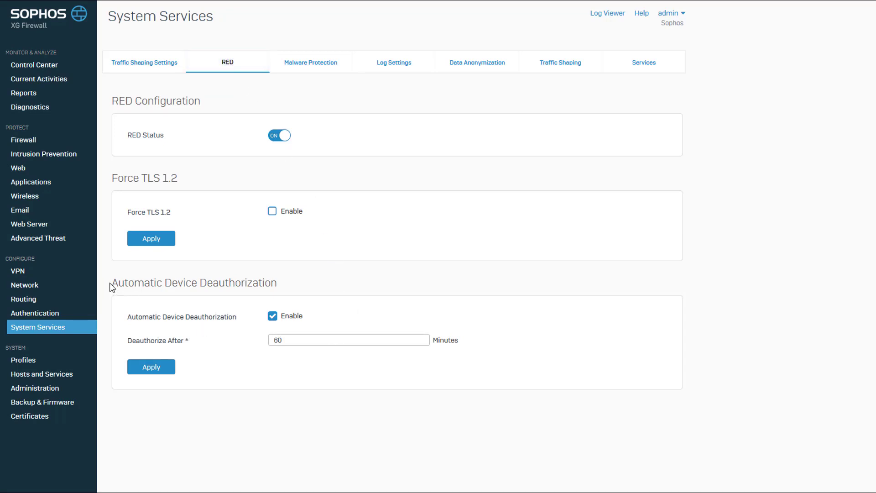
{"action": "left_click_drag", "start_coordinate": [110, 283], "coordinate": [281, 273]}
{"action": "left_click_drag", "start_coordinate": [295, 339], "coordinate": [265, 338]}
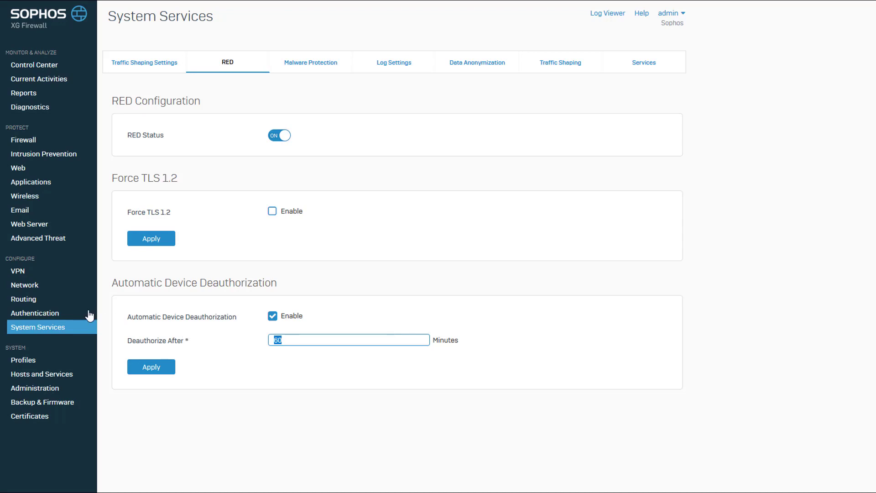
{"action": "left_click", "coordinate": [15, 286]}
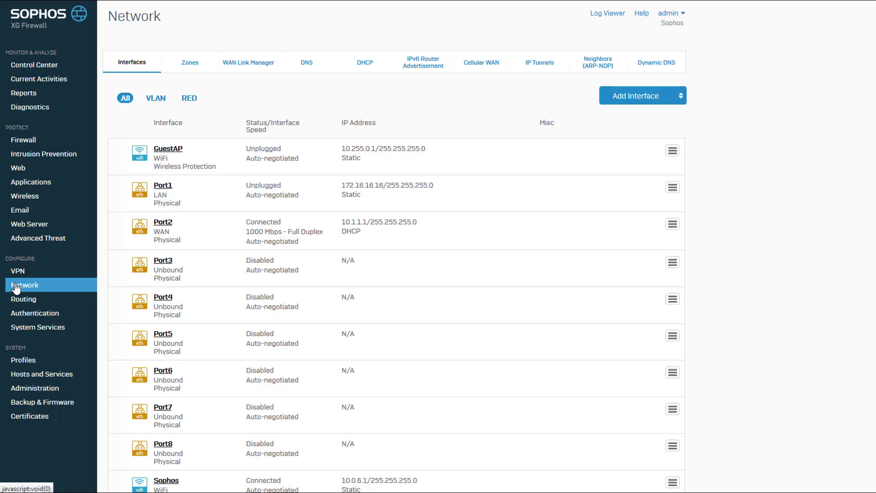
- Filter interfaces to RED and switch the deauthorized reds1 interface back on, confirming with OK
{"action": "left_click", "coordinate": [190, 108]}
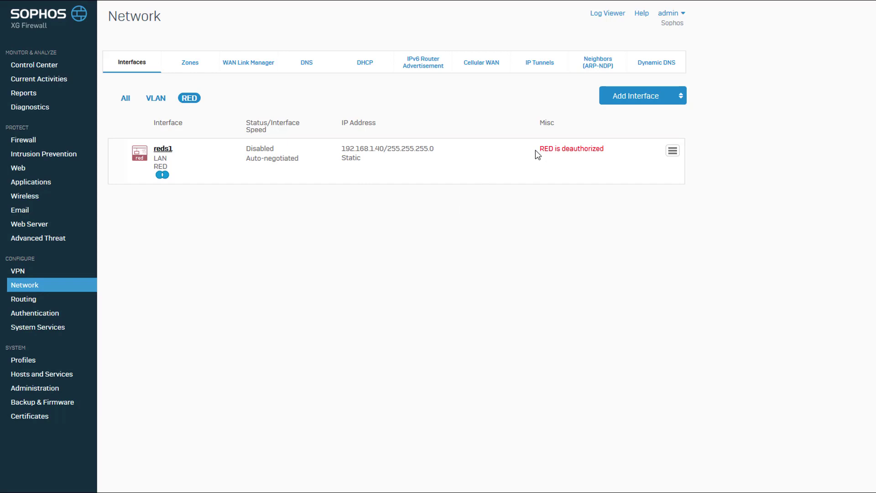
{"action": "left_click_drag", "start_coordinate": [536, 149], "coordinate": [610, 166]}
{"action": "left_click", "coordinate": [642, 167]}
{"action": "left_click", "coordinate": [673, 151]}
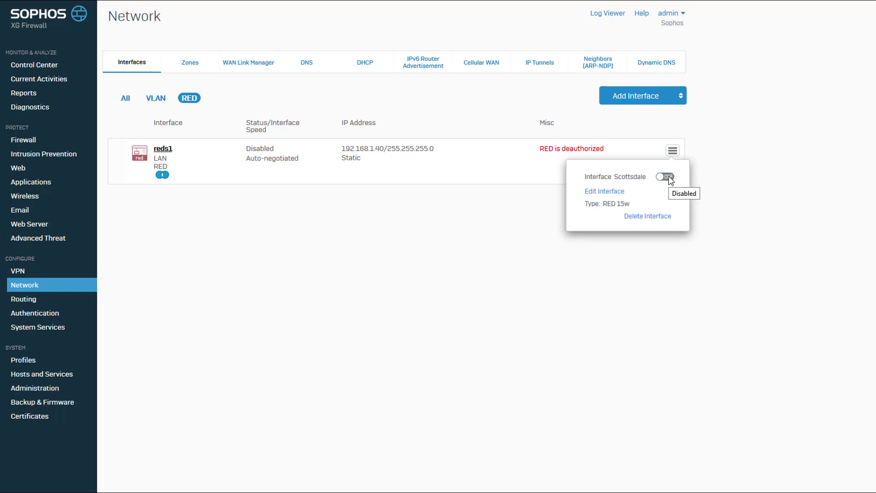
{"action": "left_click", "coordinate": [669, 176]}
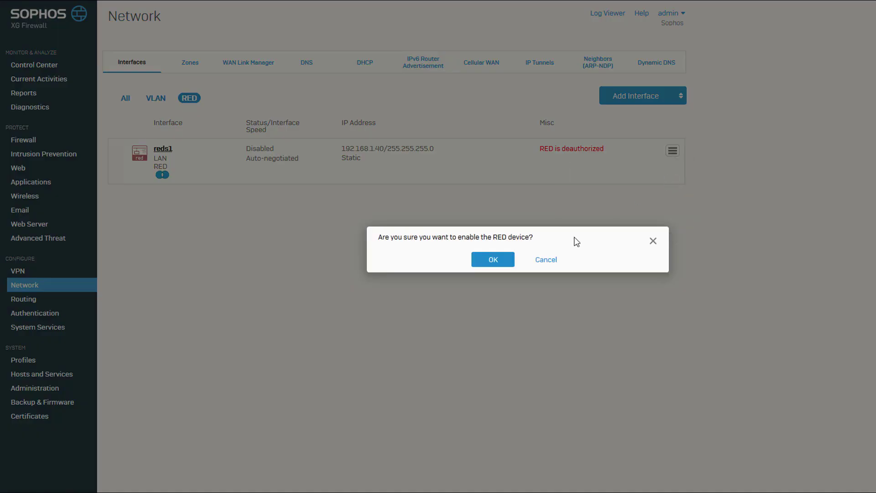
{"action": "left_click", "coordinate": [506, 262]}
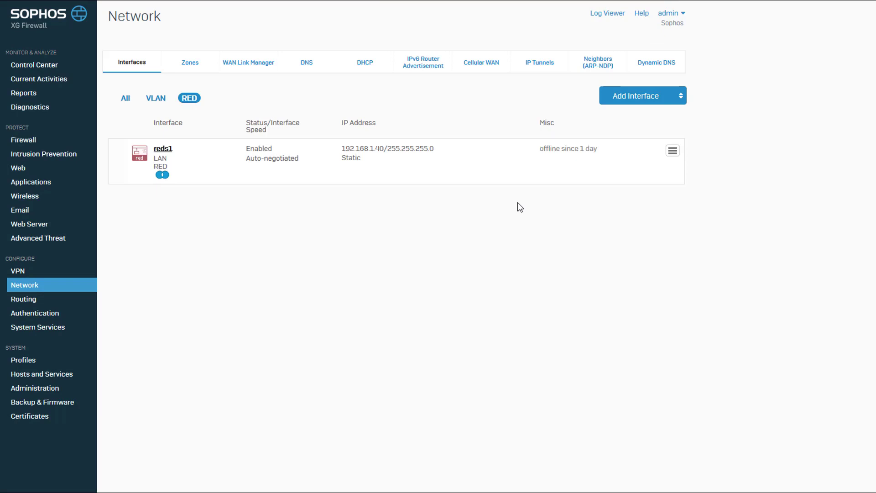
- Refresh the RED interface list and confirm reds1 reports WAN Uplink IP 10.2.2.2
{"action": "left_click", "coordinate": [128, 98]}
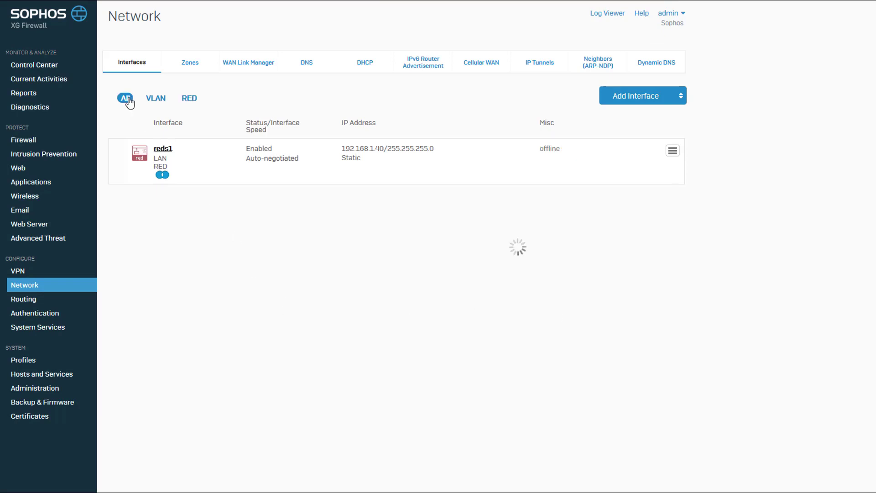
{"action": "left_click", "coordinate": [192, 99]}
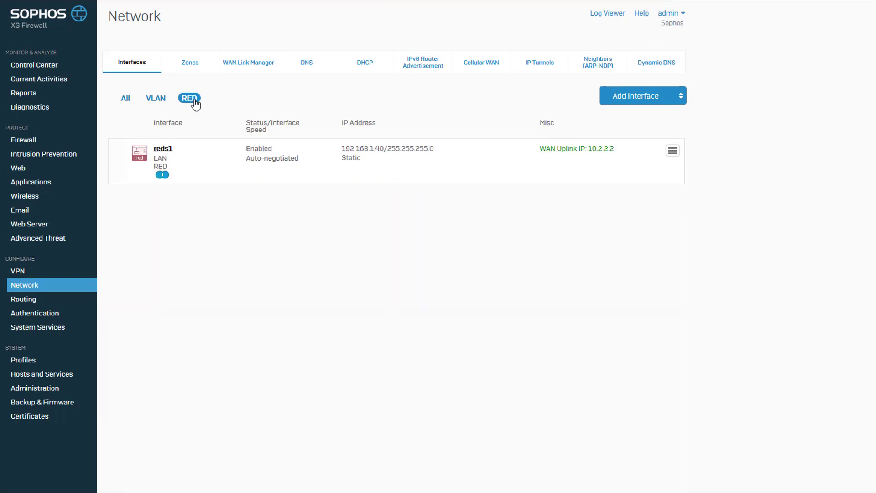
{"action": "triple_click", "coordinate": [560, 152]}
{"action": "left_click", "coordinate": [582, 199]}
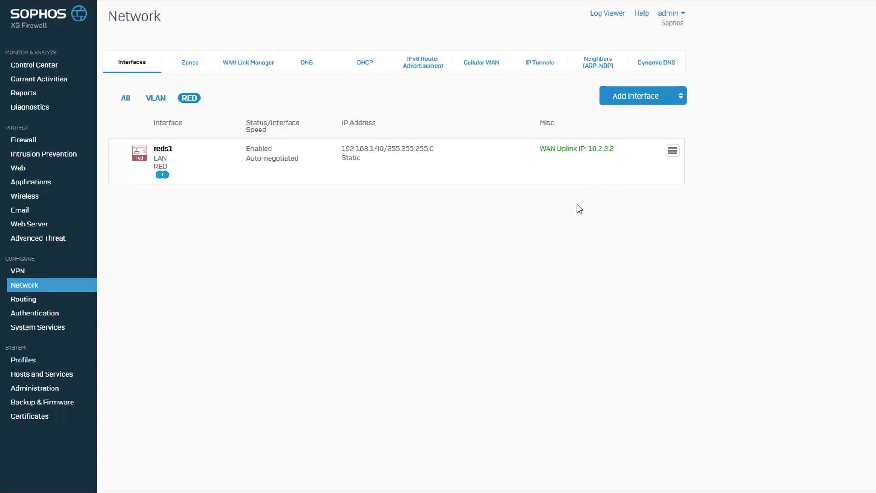